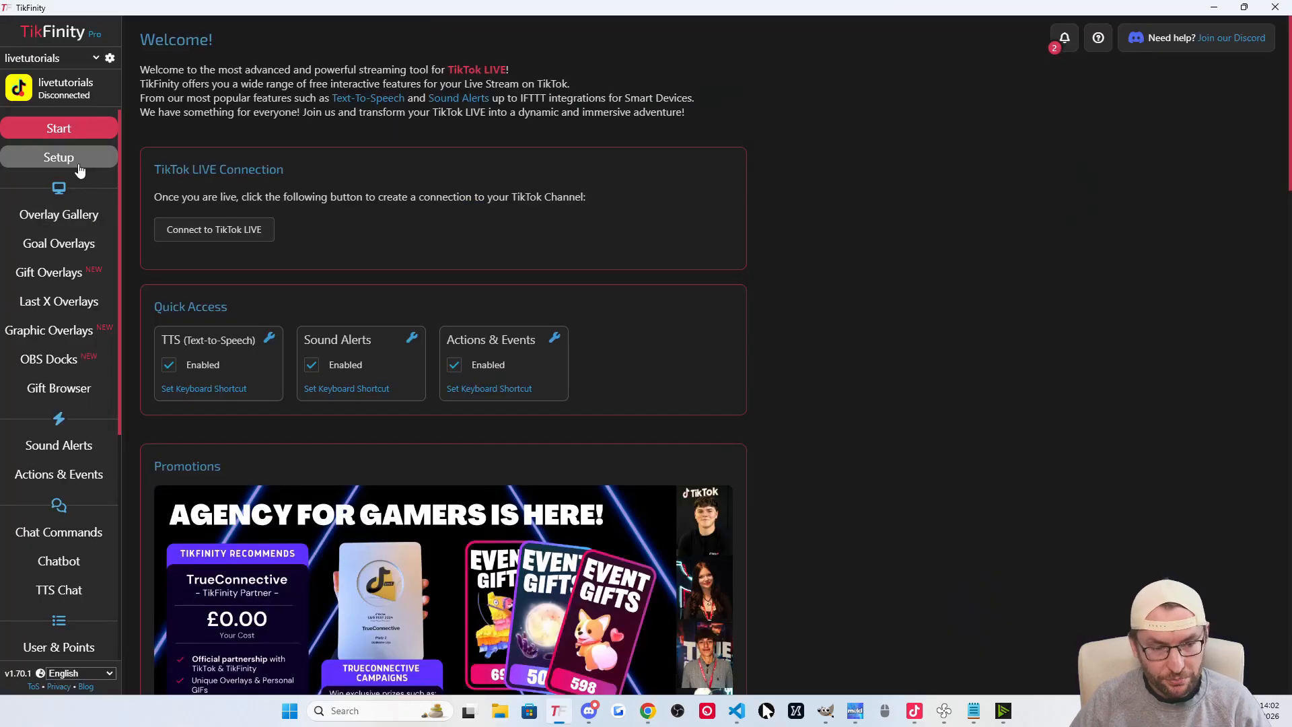
Review the TikTok name and the TikTok Login section in TikFinity's setup, and minimize the app
click(78, 165)
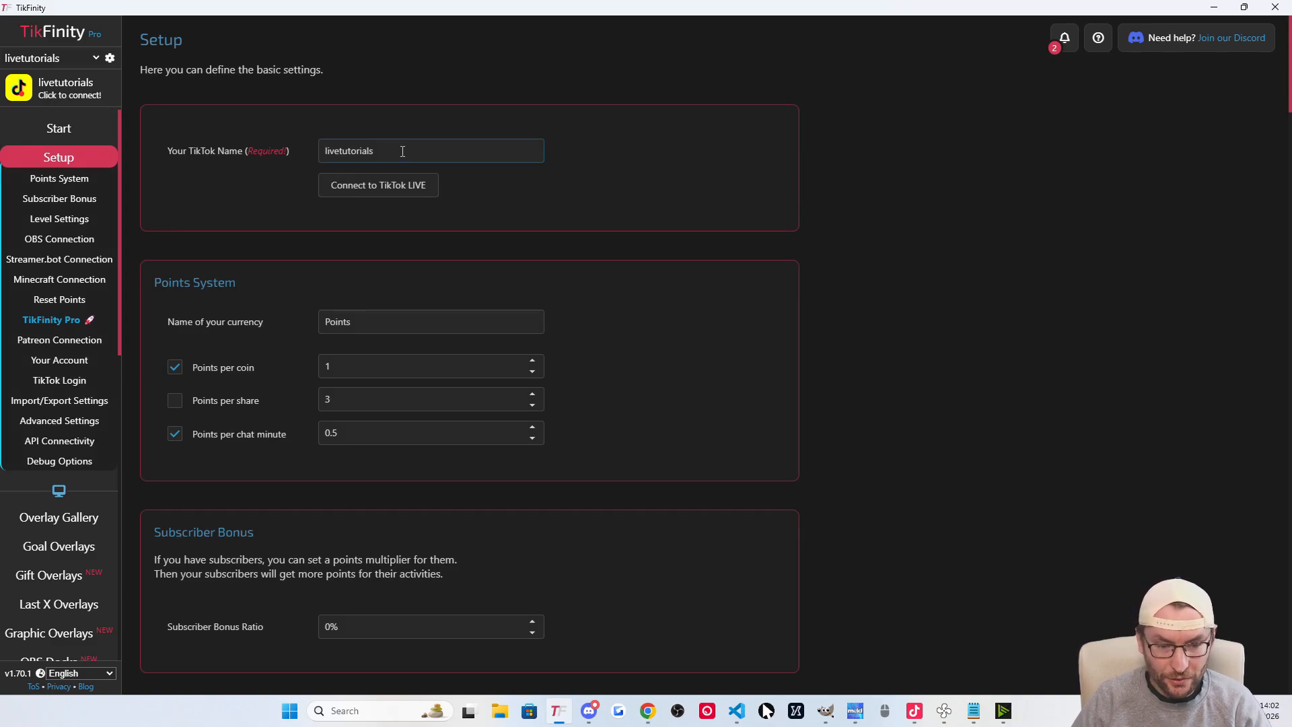
drag(402, 152, 291, 152)
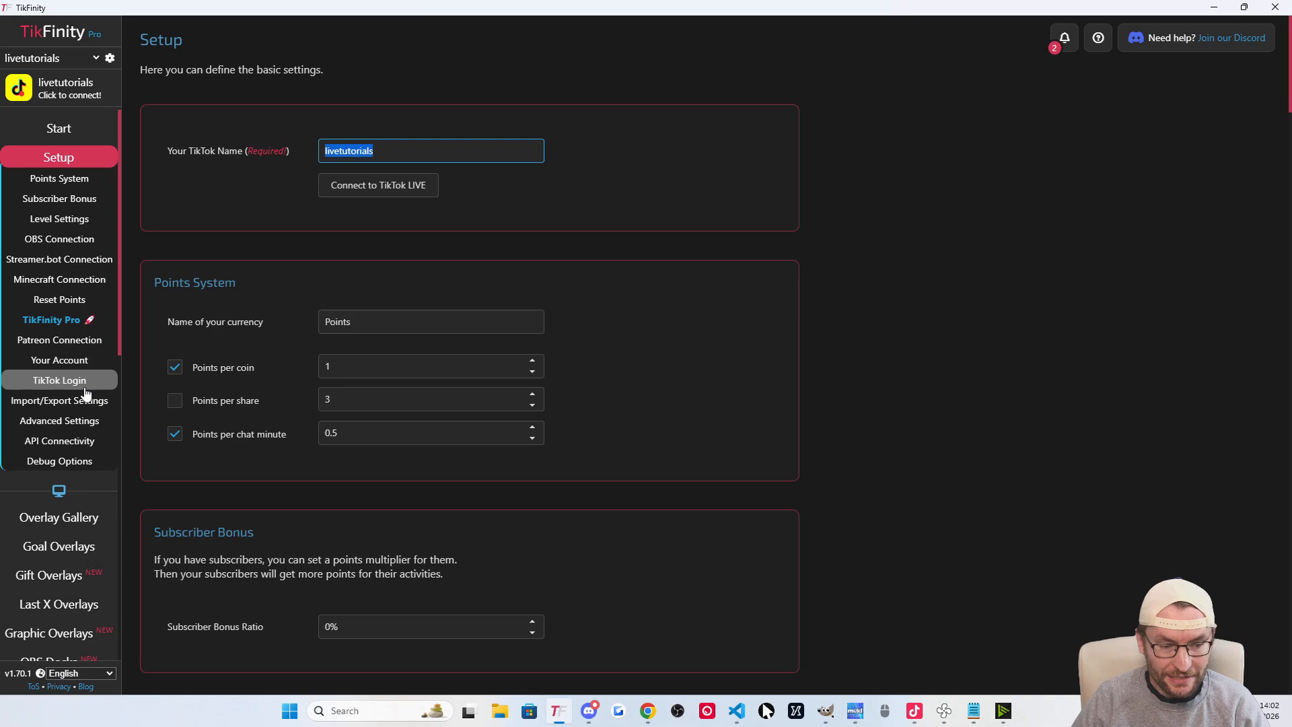
click(59, 381)
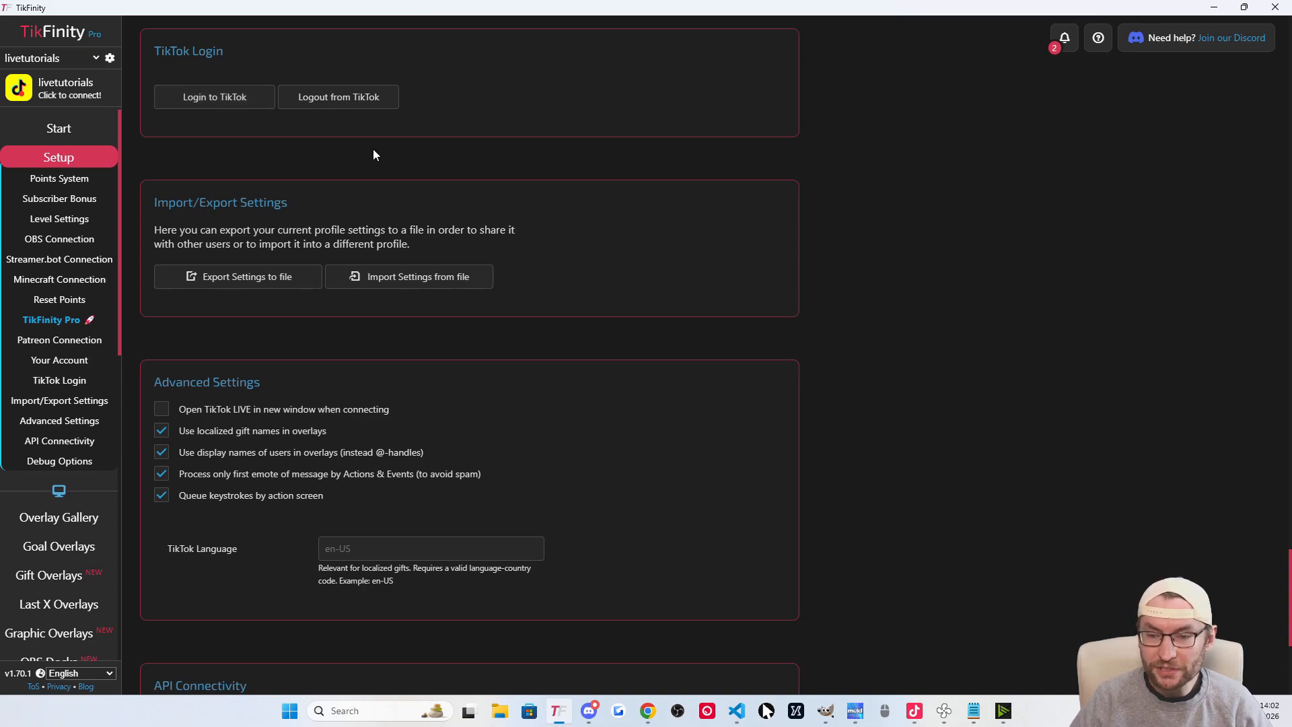
click(1215, 8)
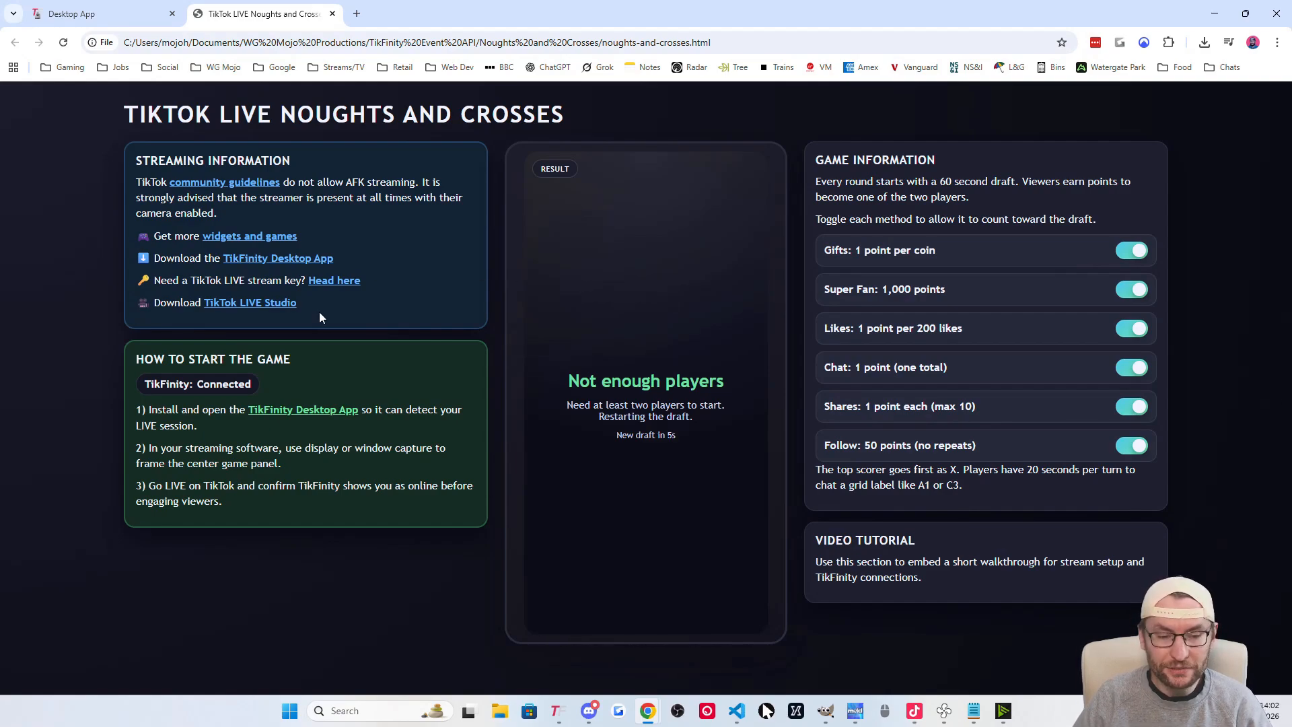
Examine the TikTok LIVE Studio download and stream key links in the game page's streaming information
drag(319, 312, 204, 304)
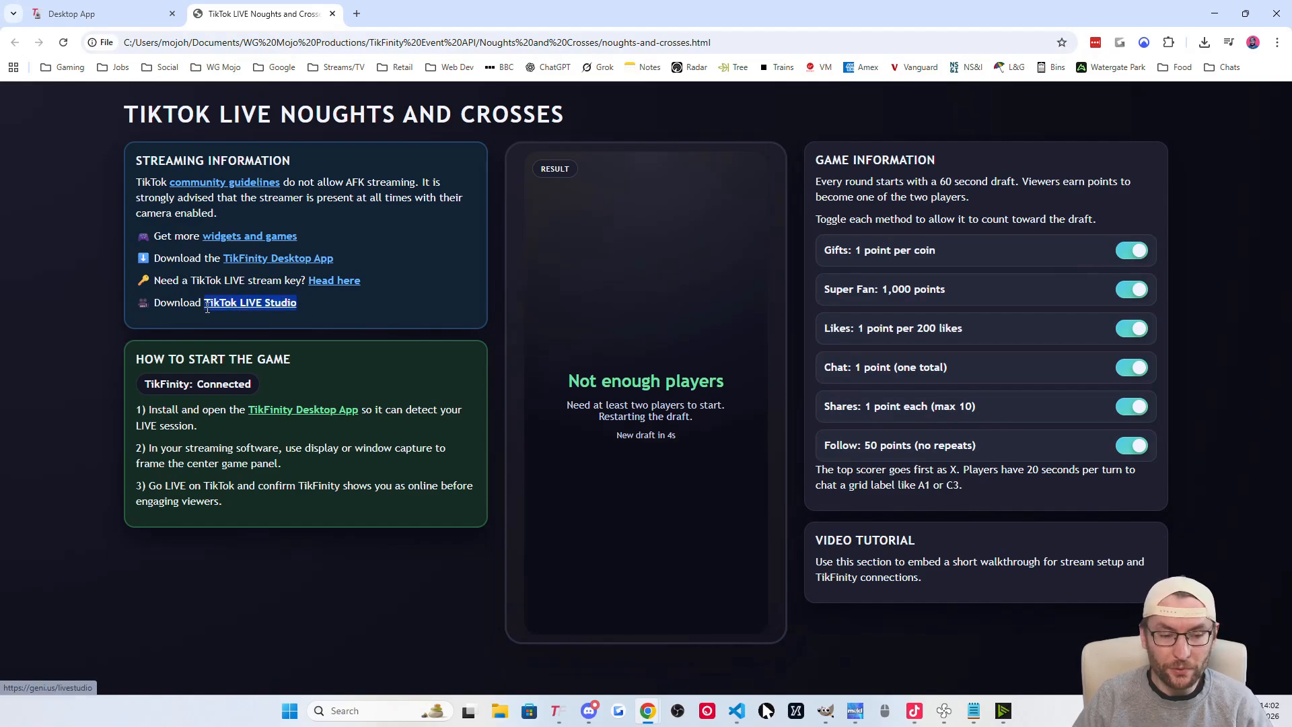
drag(366, 284, 310, 285)
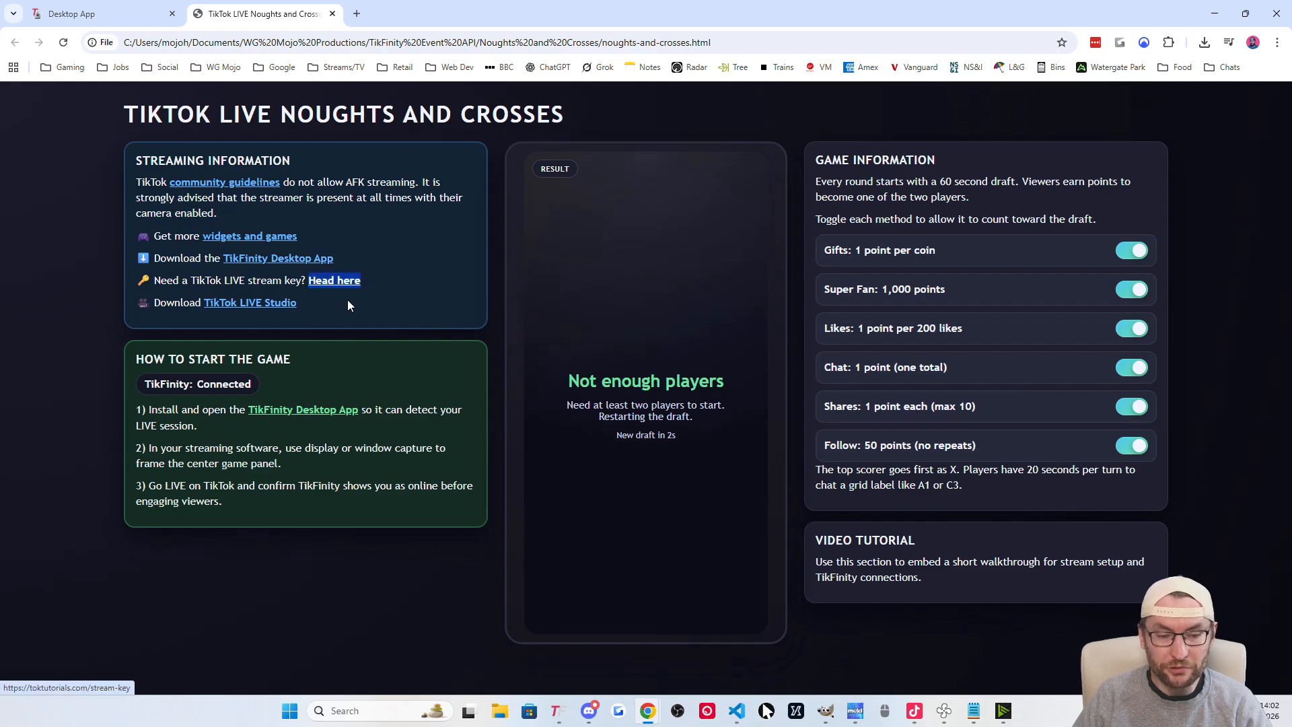
click(393, 279)
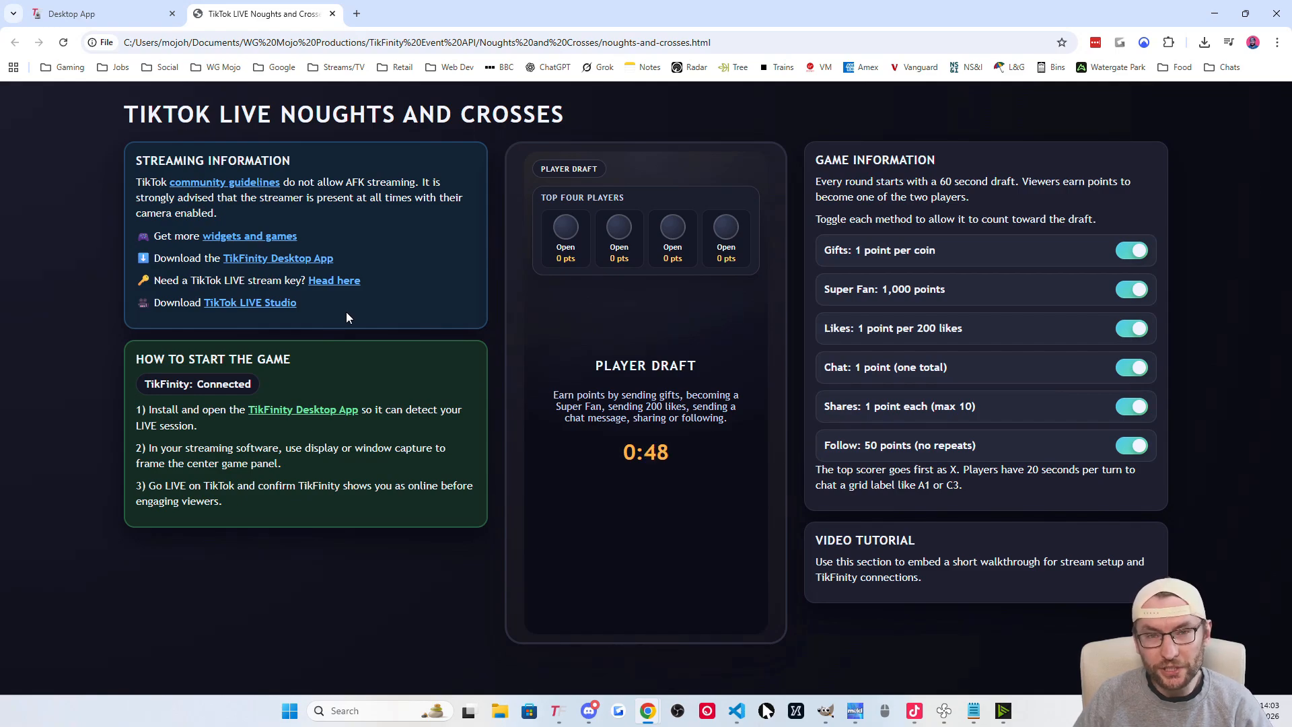
Switch to TikTok LIVE Studio and add a new scene from the Blank template
key(alt+Tab)
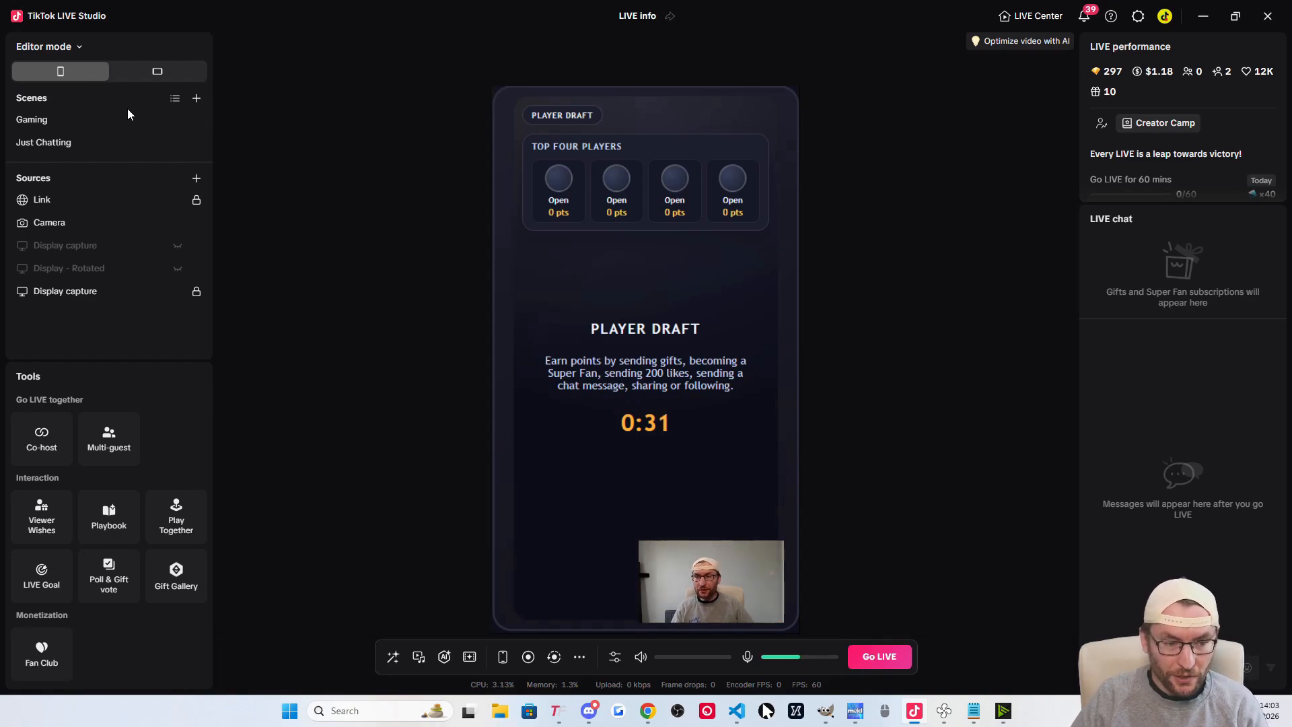
click(197, 99)
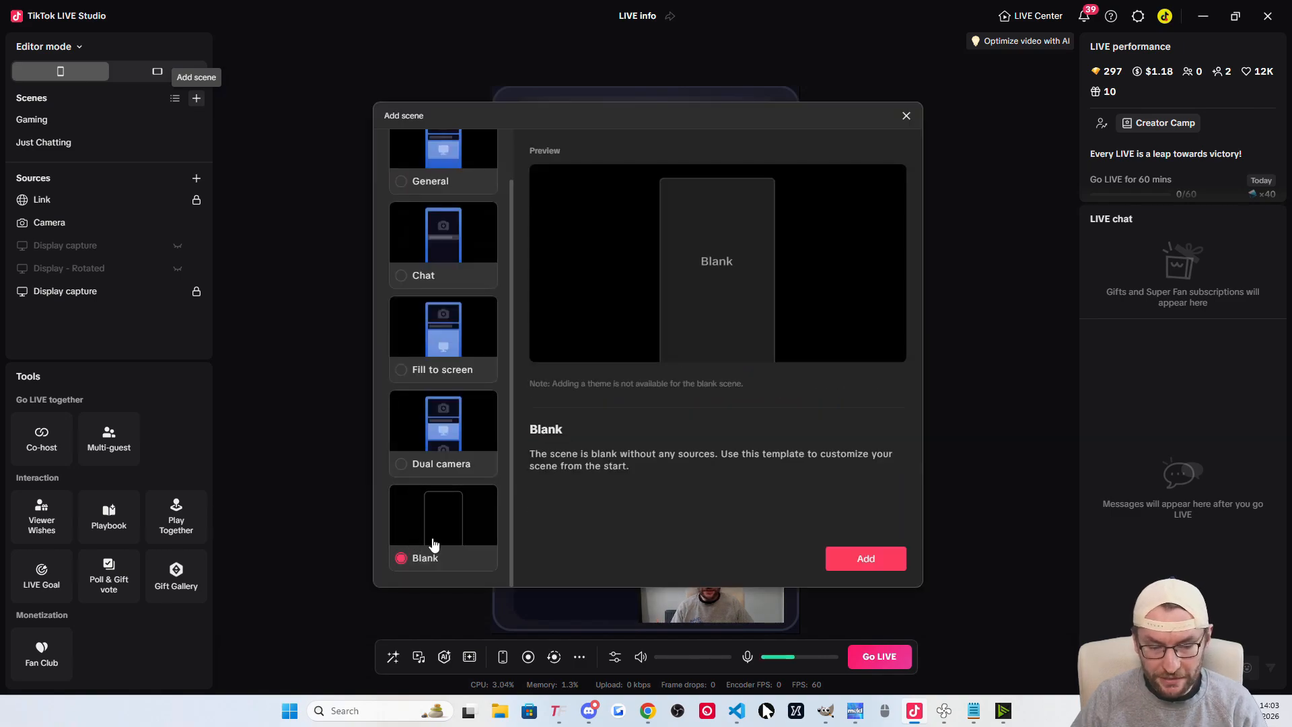
click(893, 565)
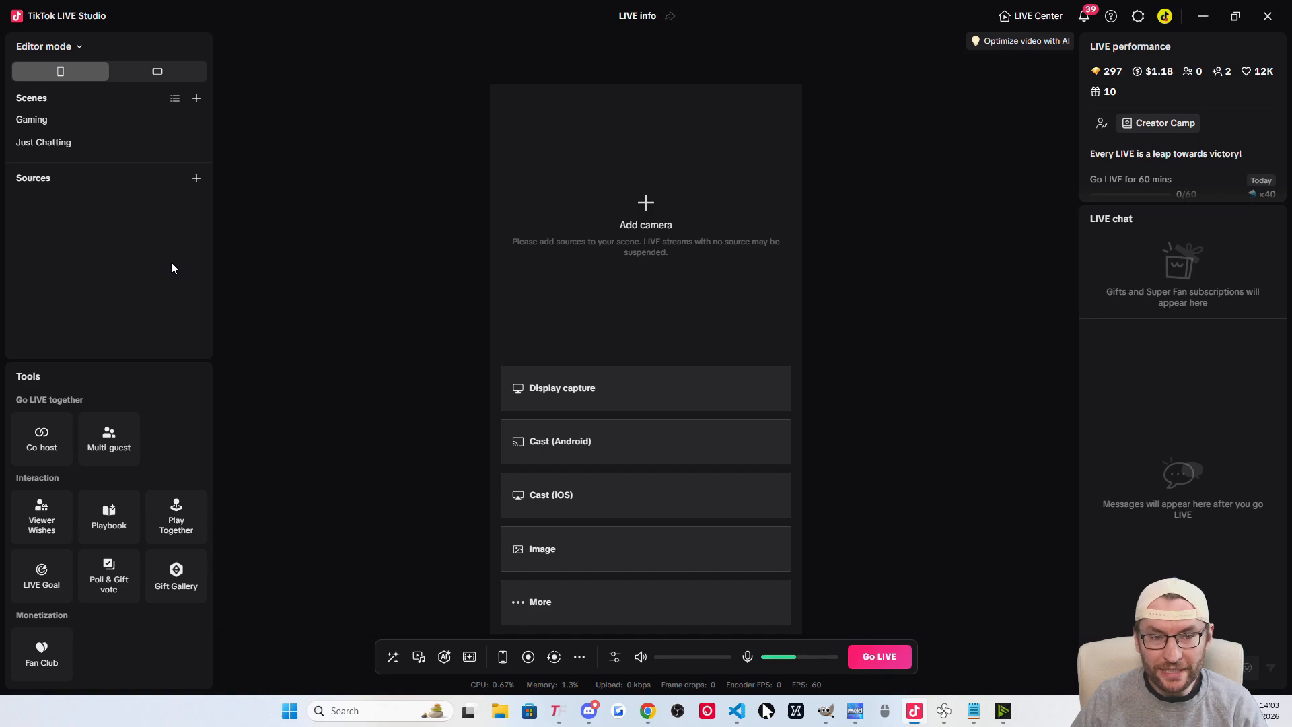
Add a Display capture source using Display3 1920 * 1080 with cursor capture off
click(195, 178)
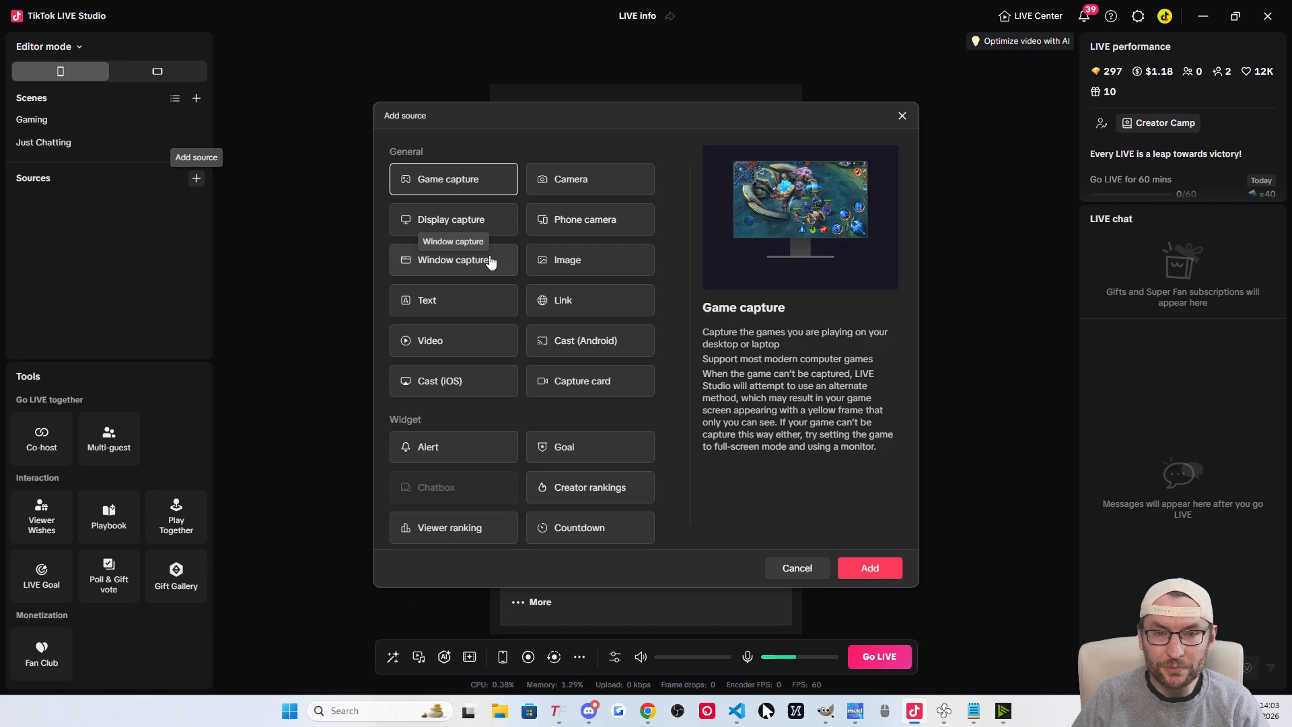
click(486, 224)
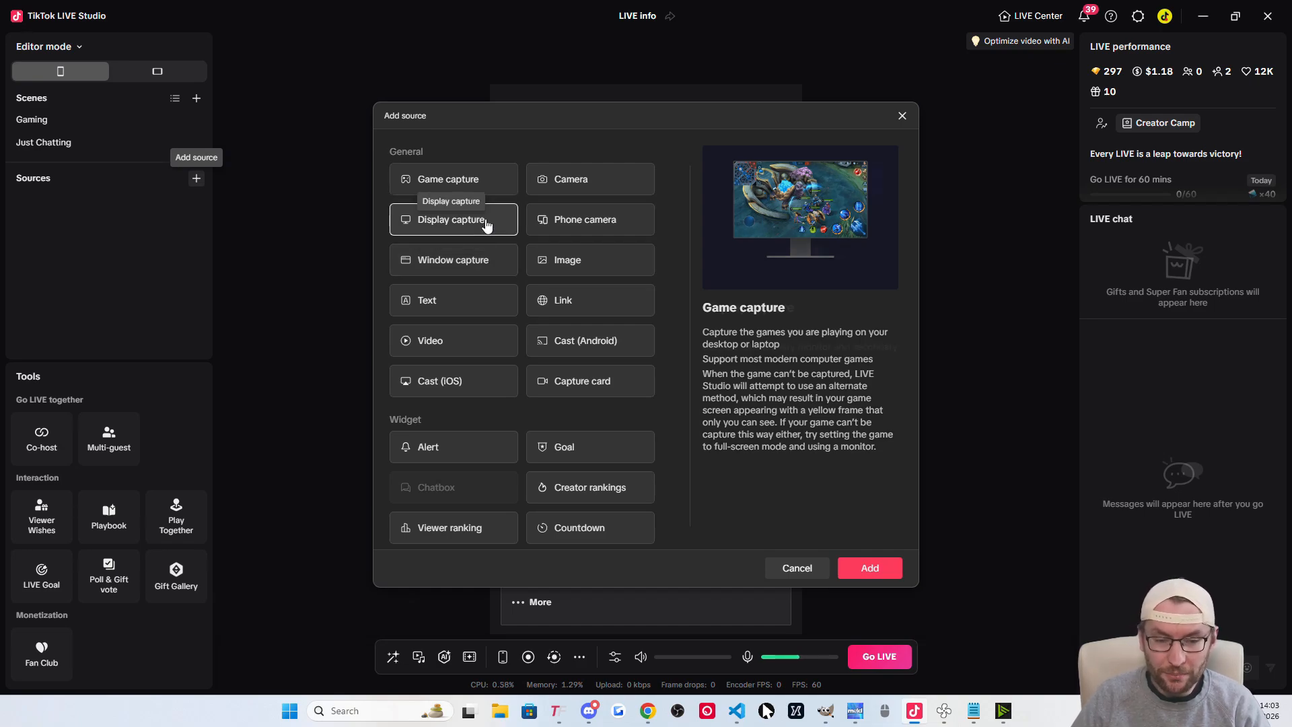
click(869, 567)
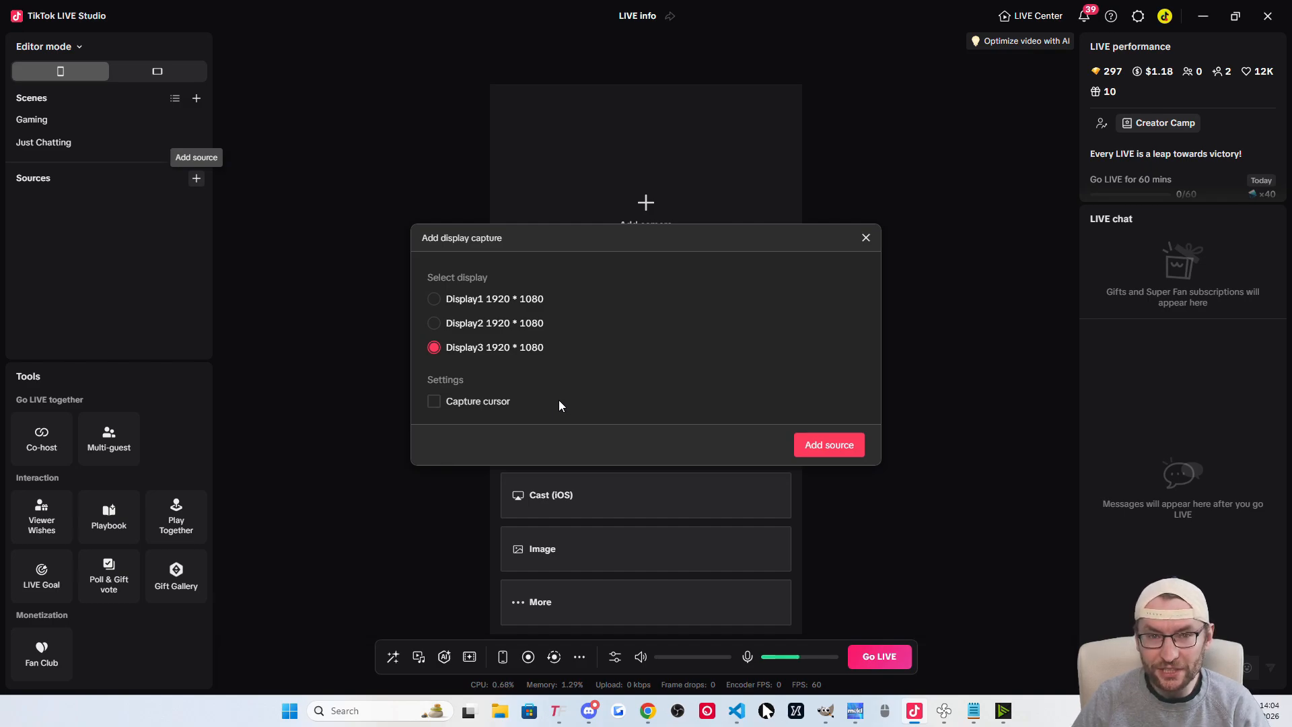
click(838, 447)
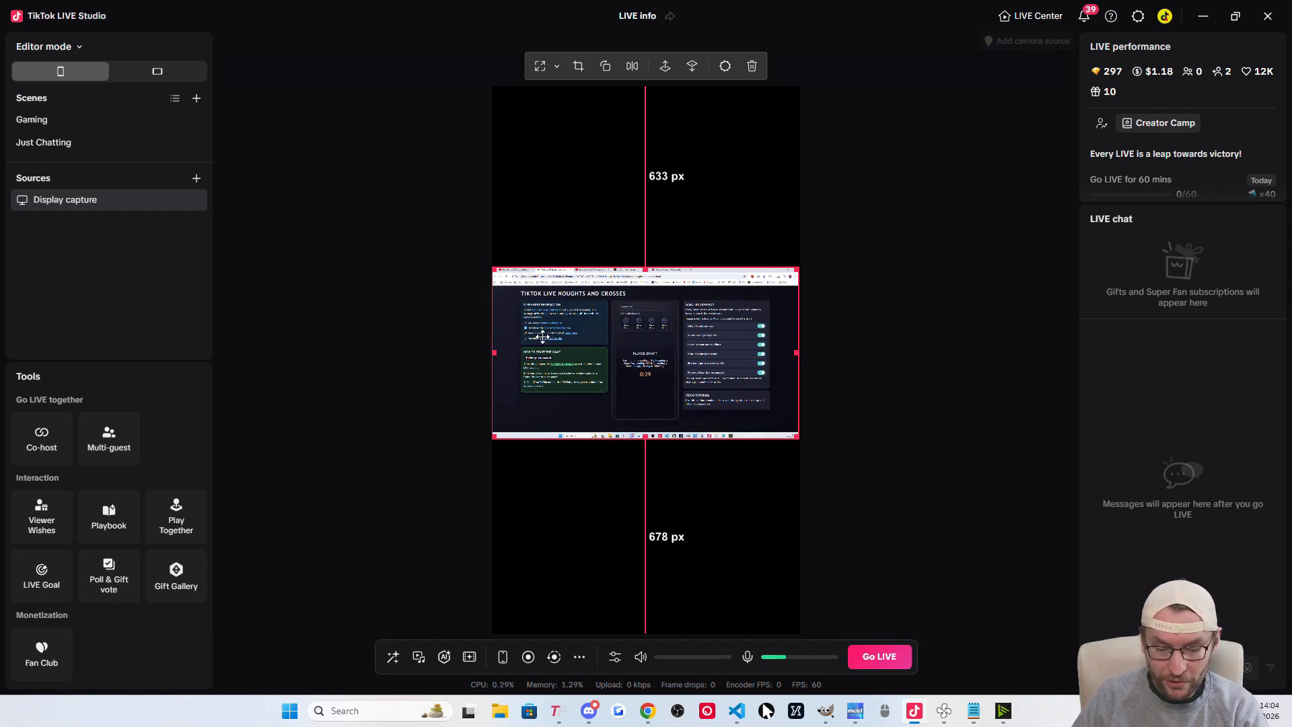
Crop all four sides of the display capture down to the central noughts and crosses game panel
drag(496, 351, 608, 351)
drag(798, 353, 680, 348)
drag(638, 268, 640, 297)
drag(644, 438, 644, 422)
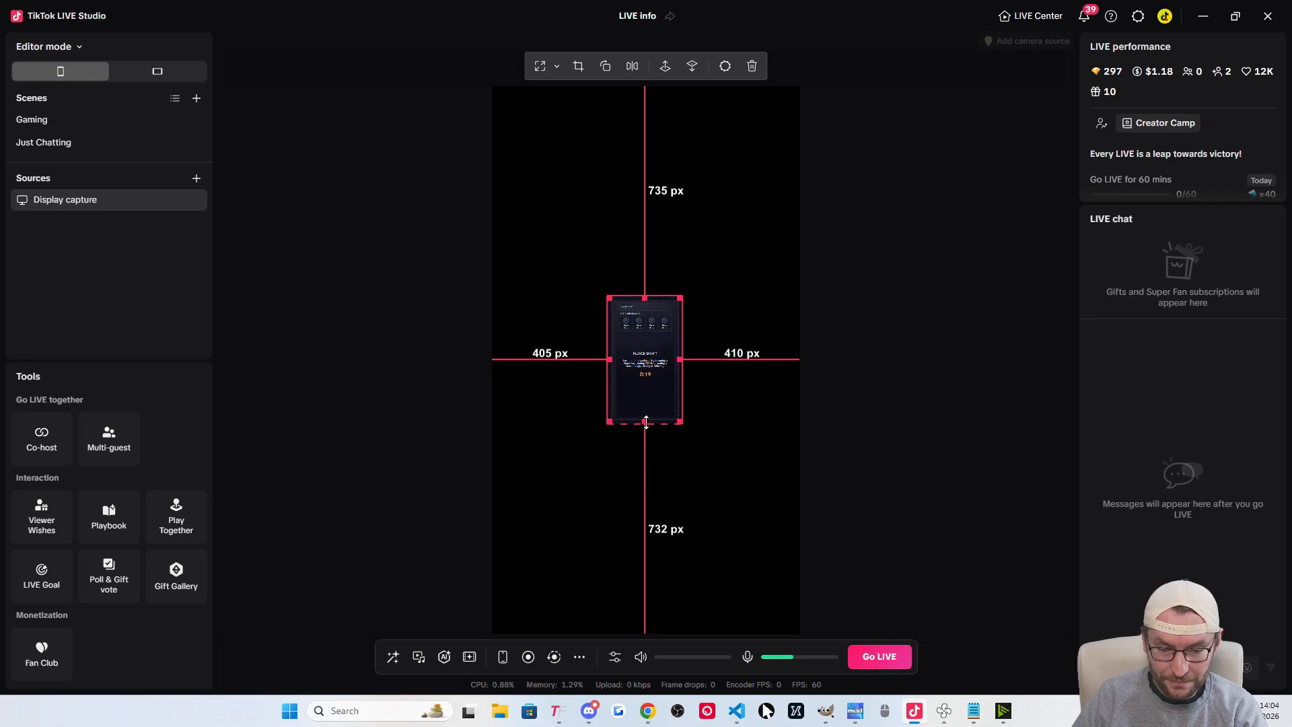
Enlarge the cropped display capture to nearly fill the portrait canvas, placed about 53 px below its top edge
drag(645, 348, 551, 195)
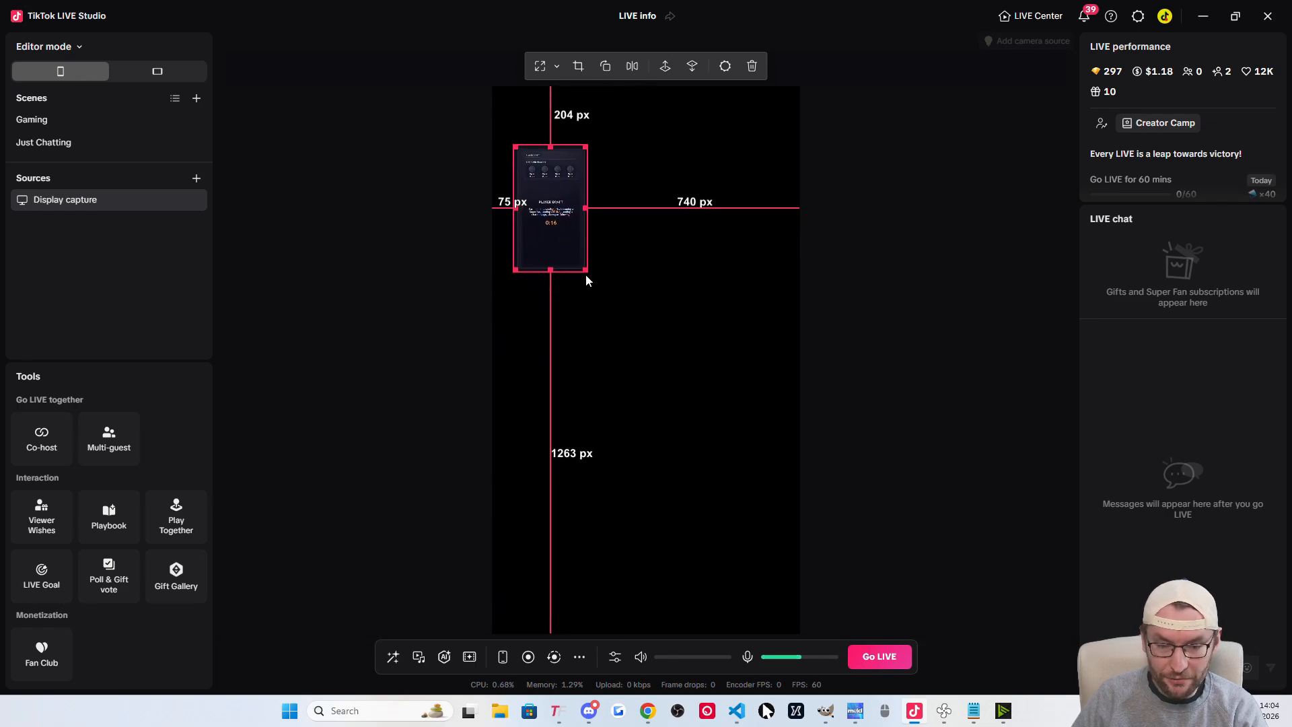
drag(584, 271, 798, 633)
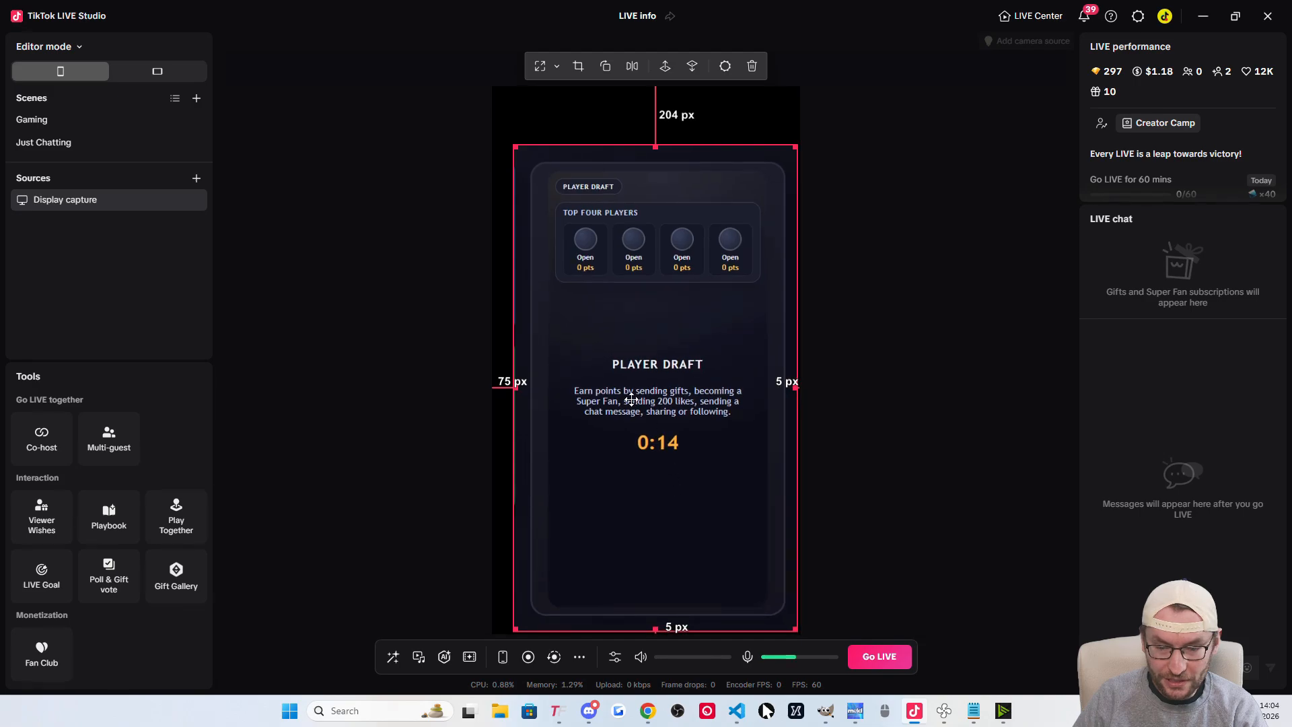
drag(635, 401, 619, 358)
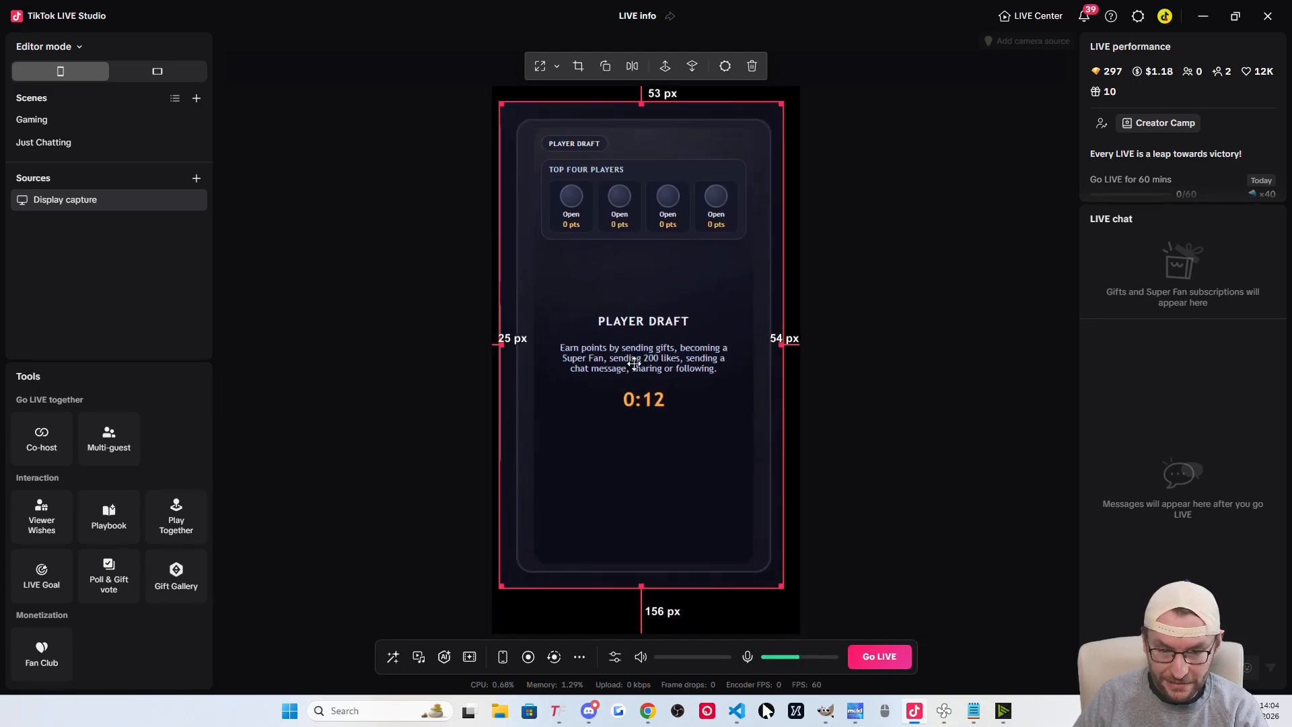
Trim the remaining margins on all four sides of the enlarged capture to fit the game panel's border
drag(780, 344, 771, 343)
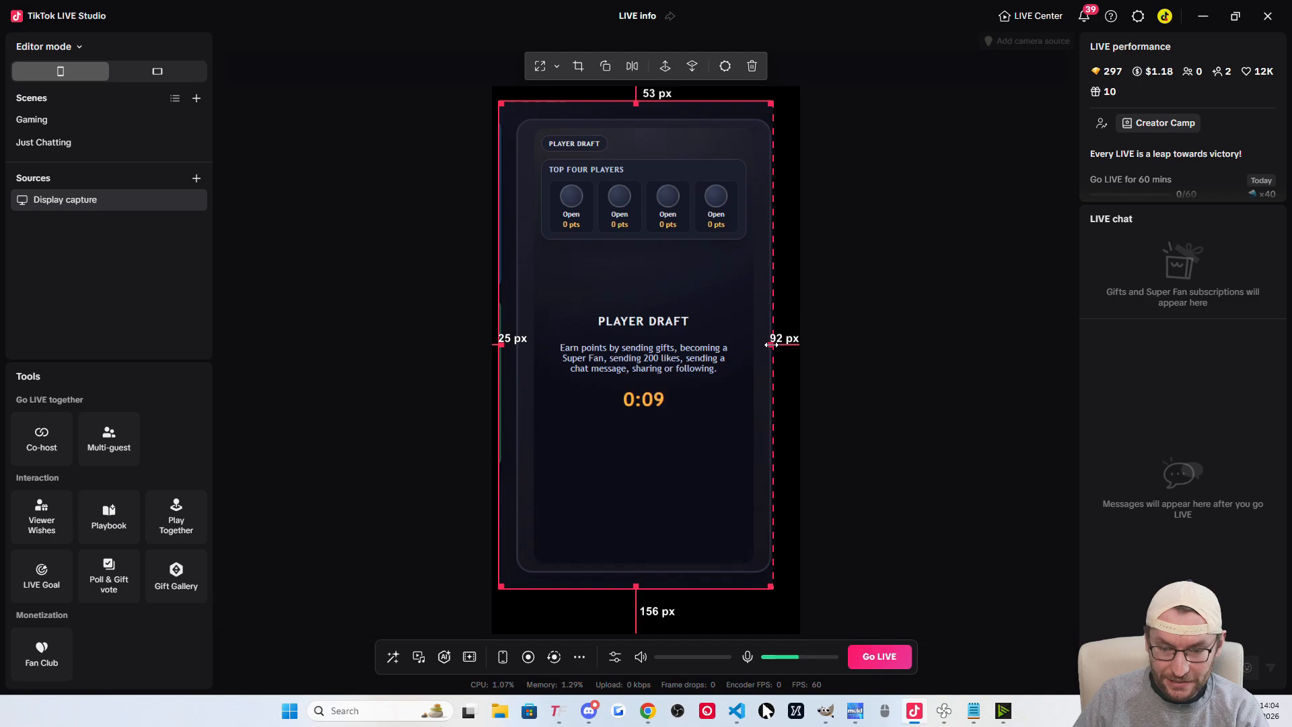
drag(633, 101, 637, 120)
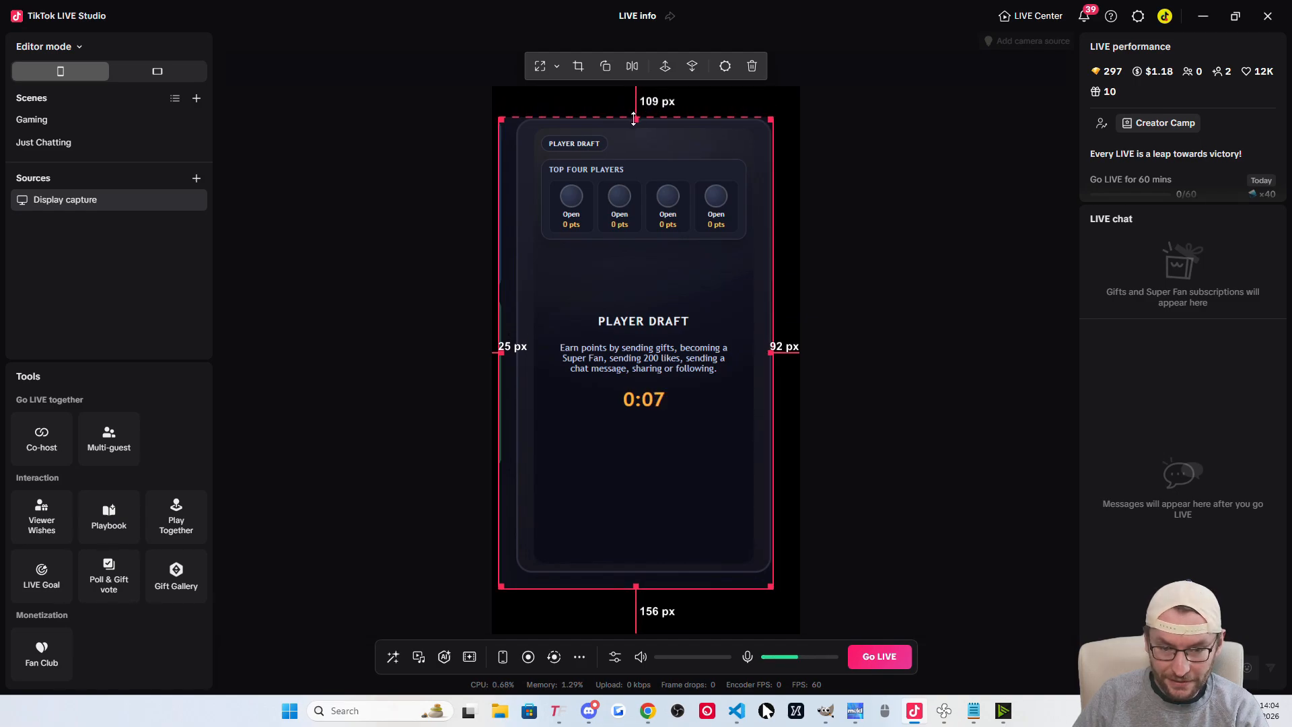
drag(503, 353, 520, 353)
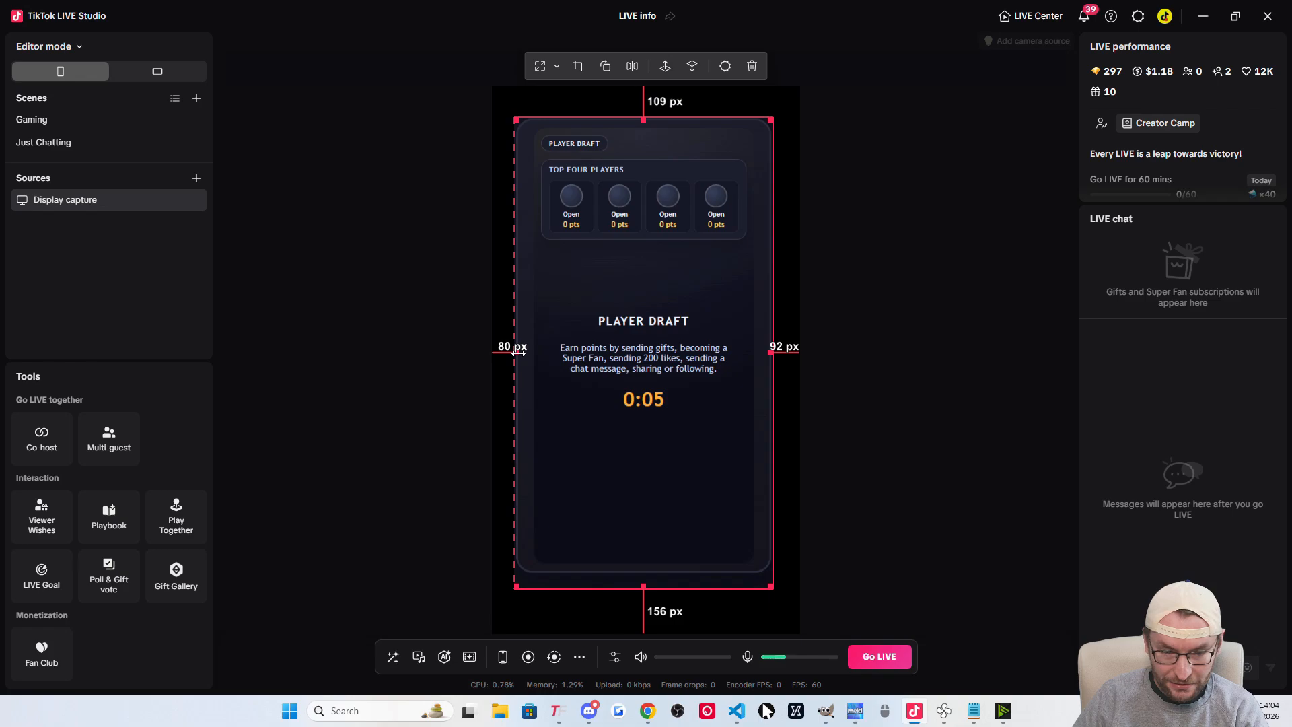
drag(644, 587, 643, 572)
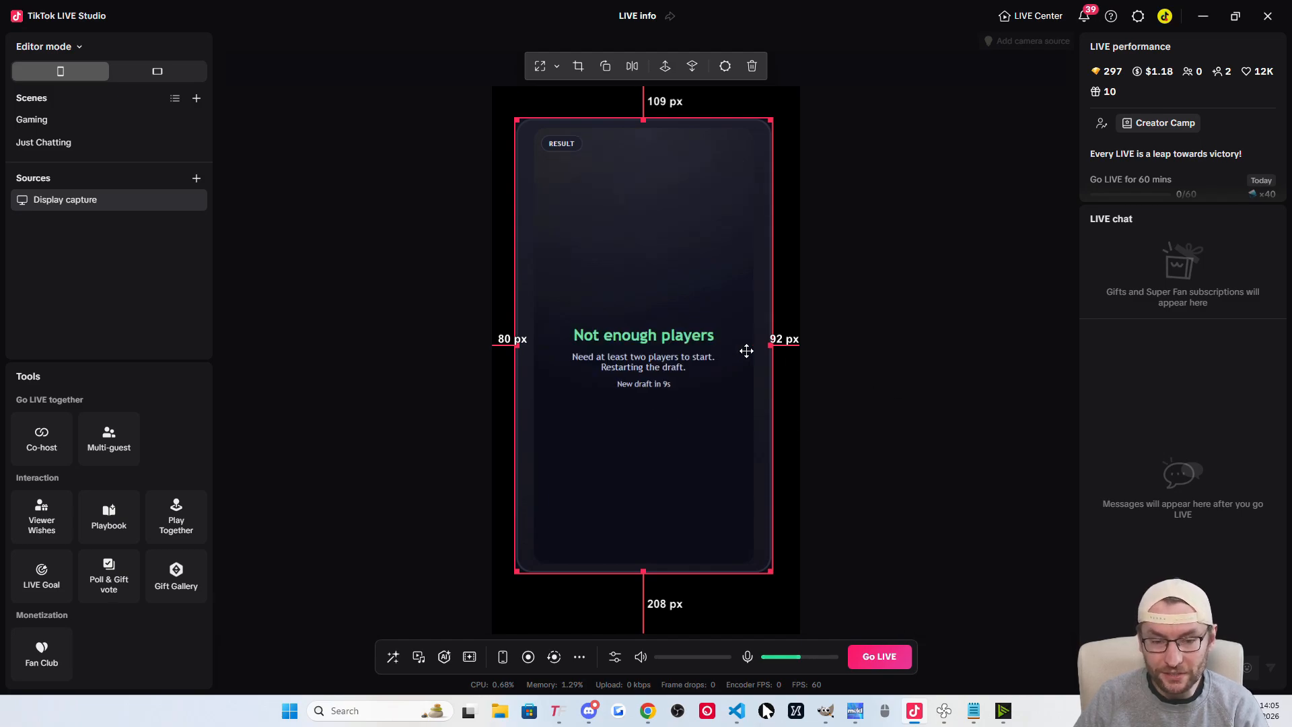
Align the display capture with the canvas's upper-left corner, scale it to fill the portrait canvas, and deselect it
drag(640, 342, 623, 308)
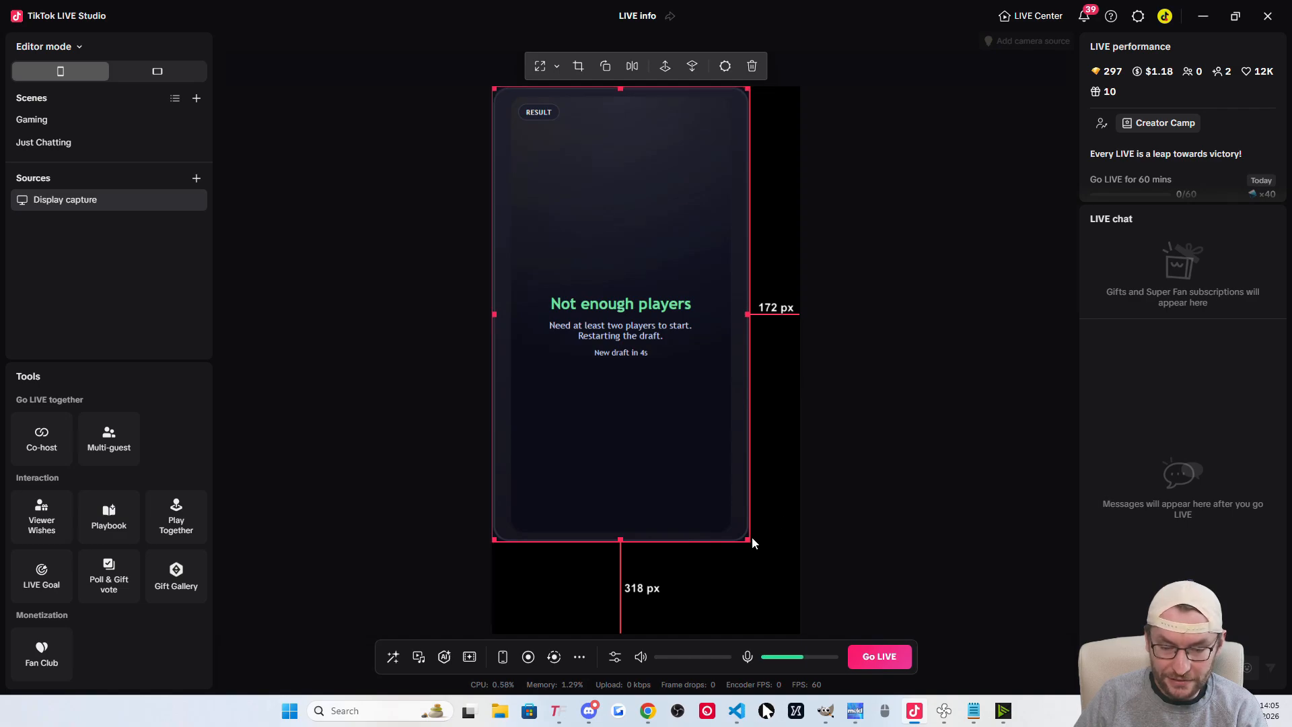
drag(753, 543, 767, 603)
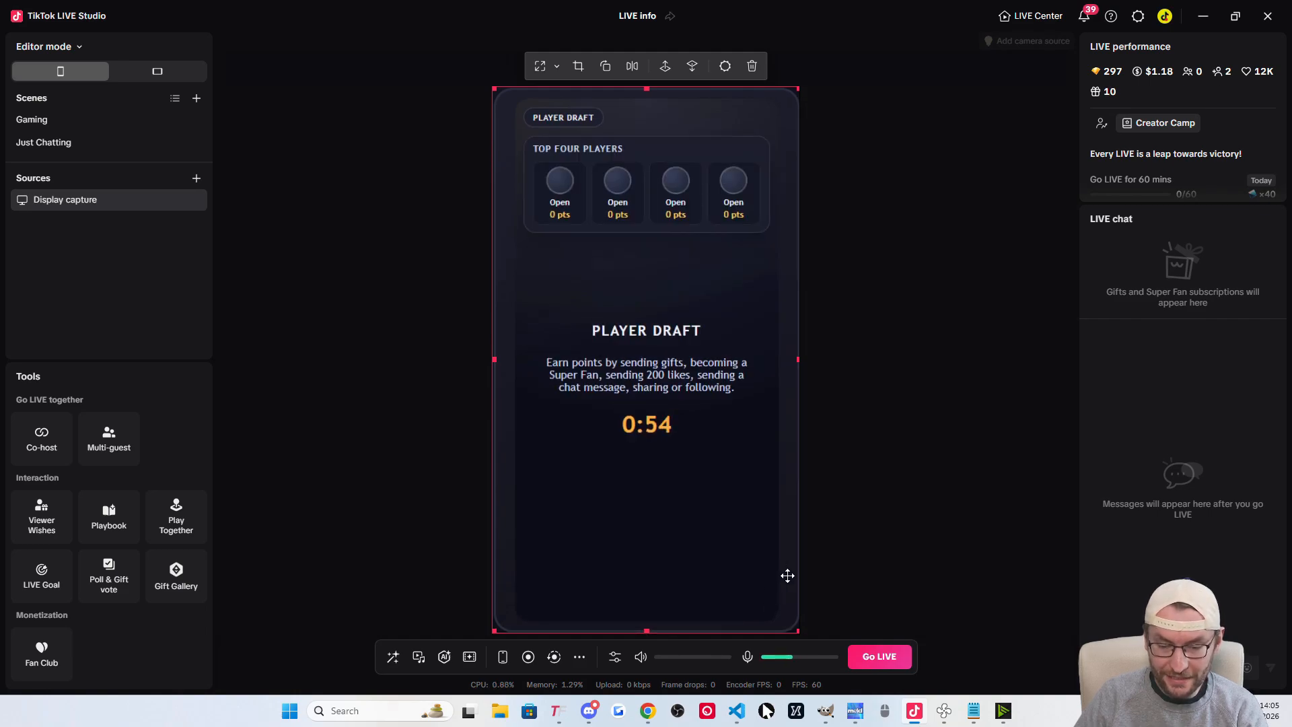
drag(686, 364, 685, 364)
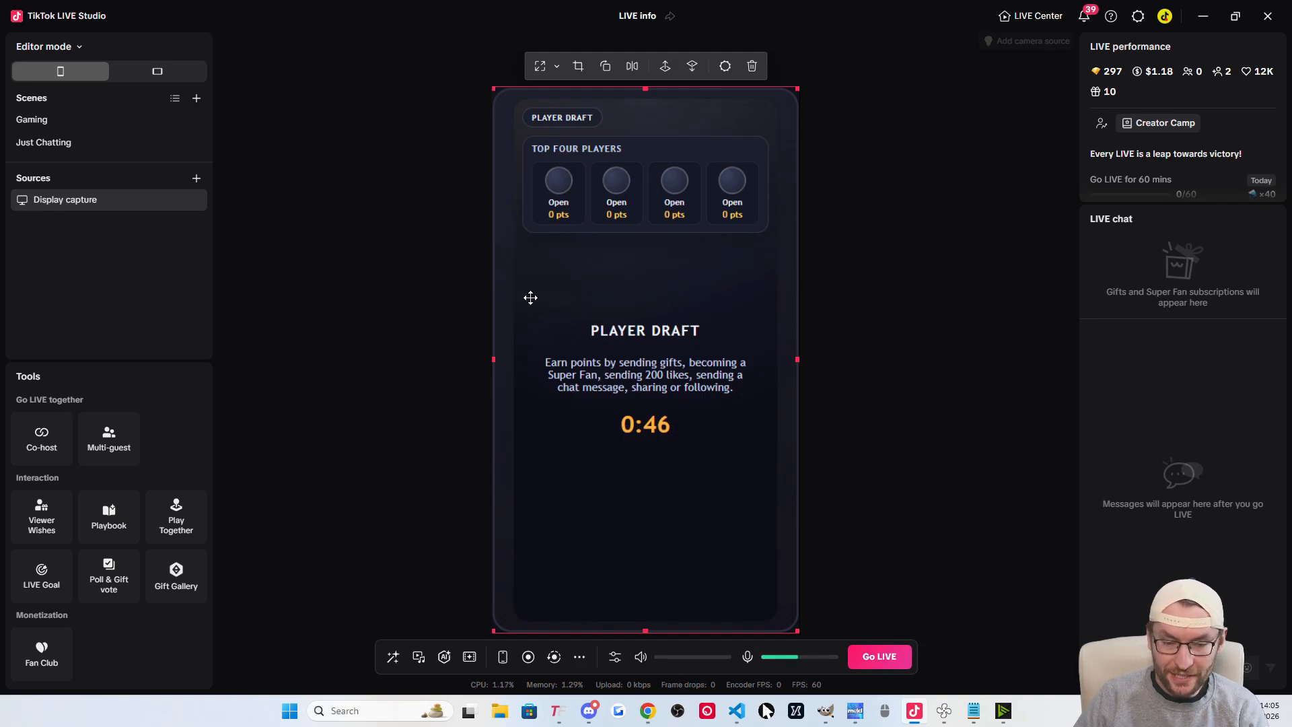
click(895, 294)
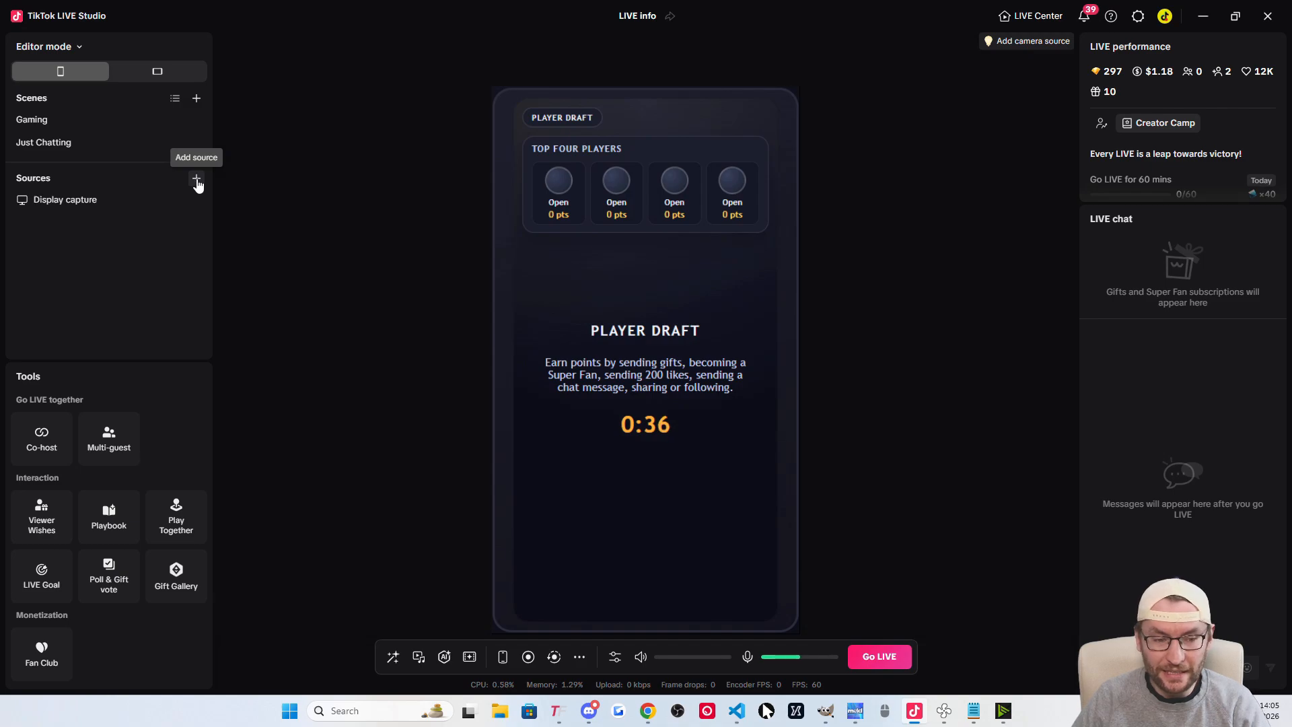
Add a Camera source using the Logitech StreamCam at 1920*1080 and 60 FPS
click(199, 179)
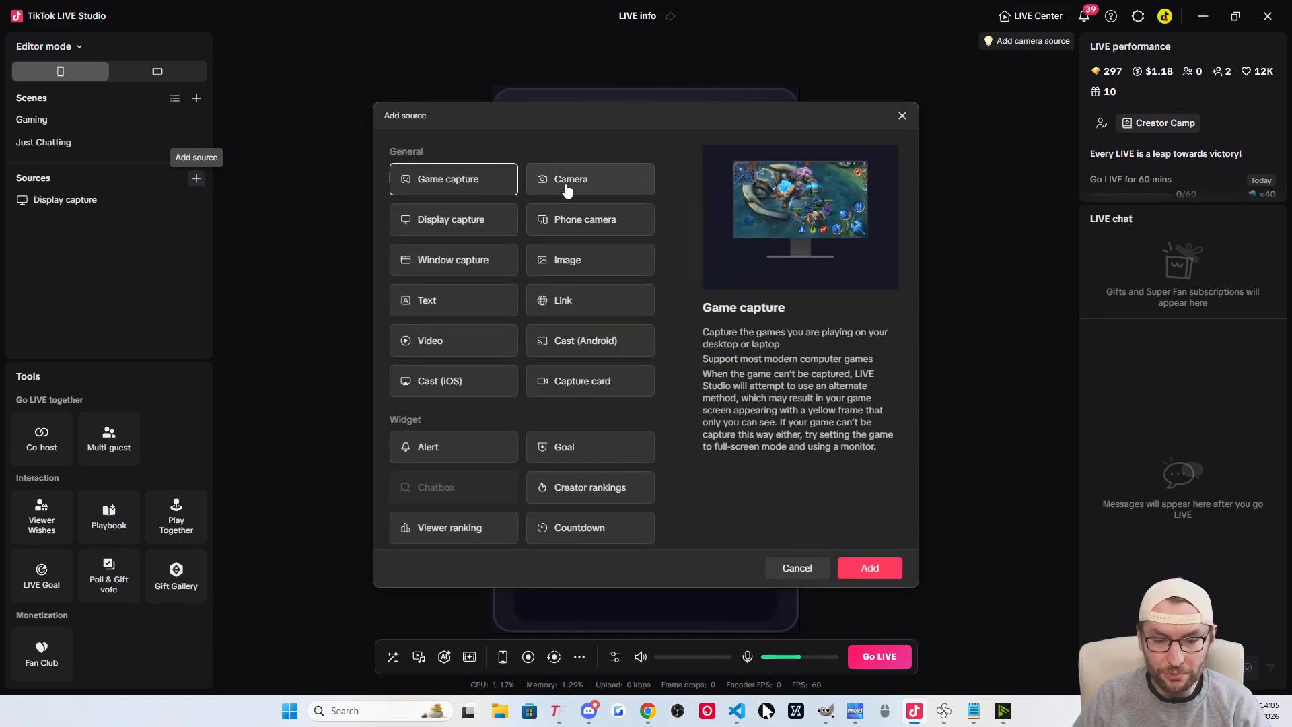
click(590, 179)
click(871, 569)
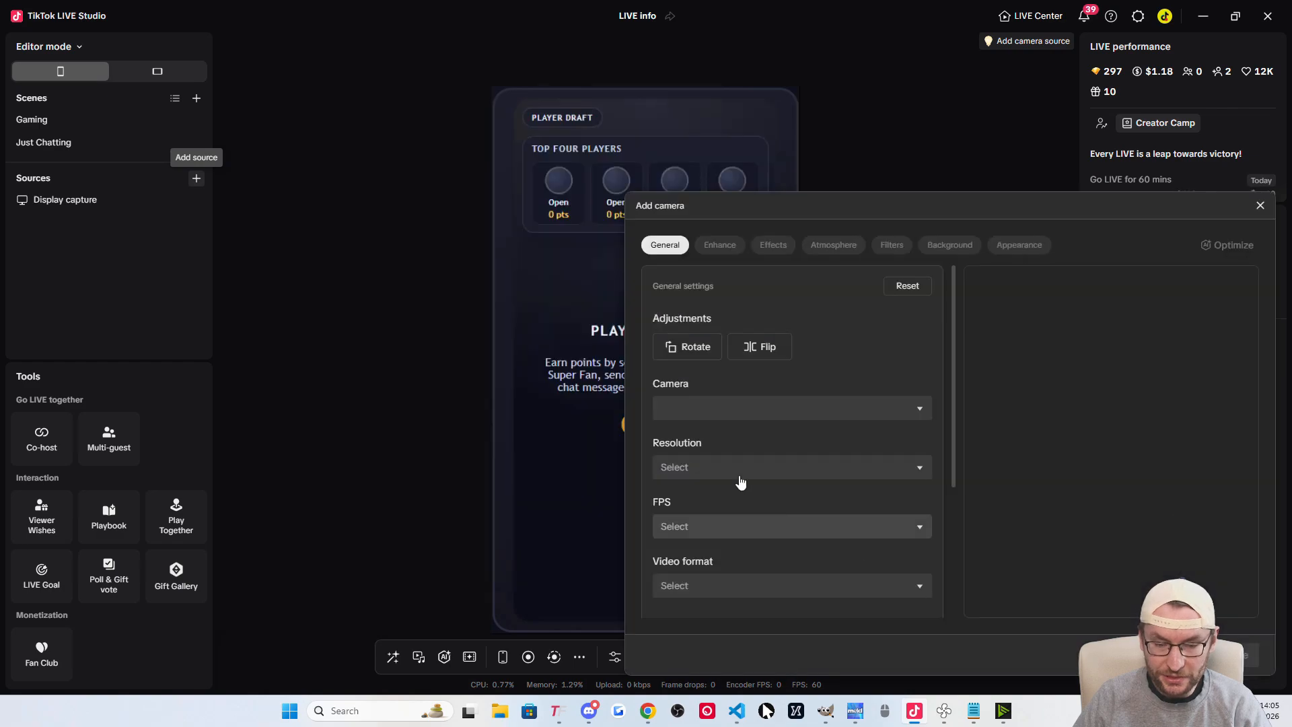
click(738, 412)
click(740, 464)
drag(972, 216, 620, 77)
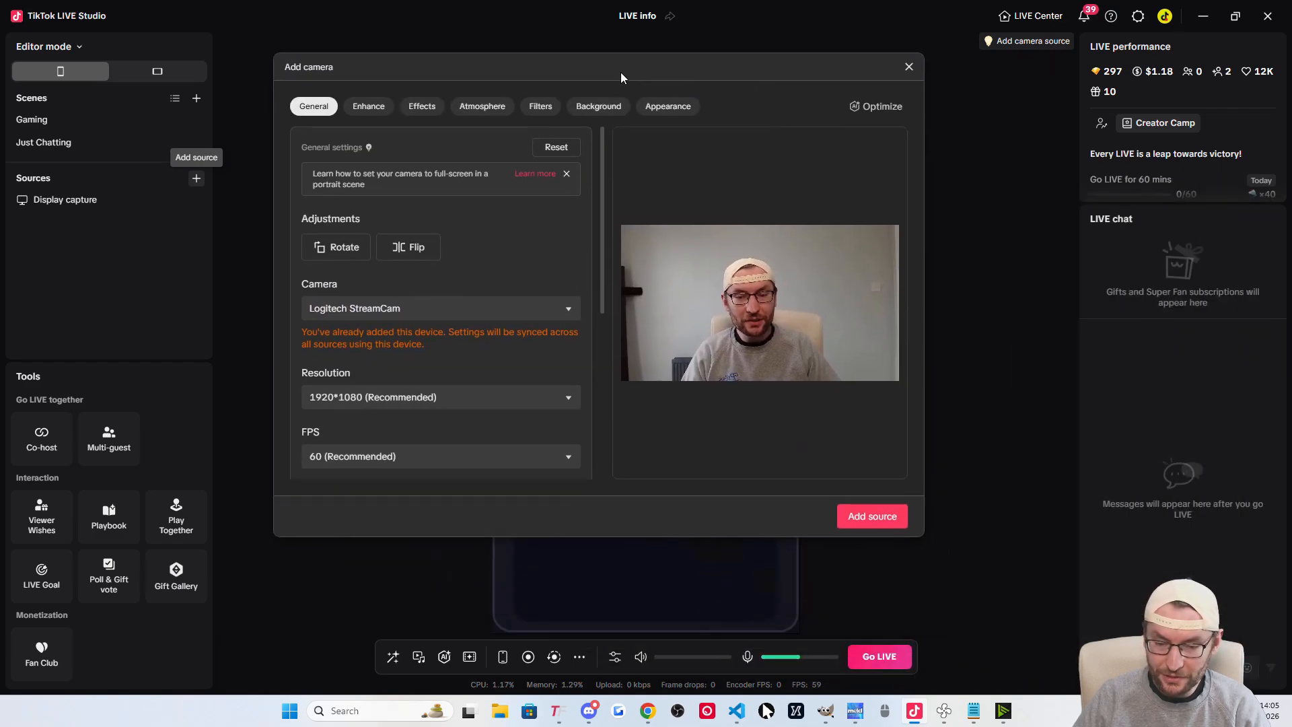
click(874, 522)
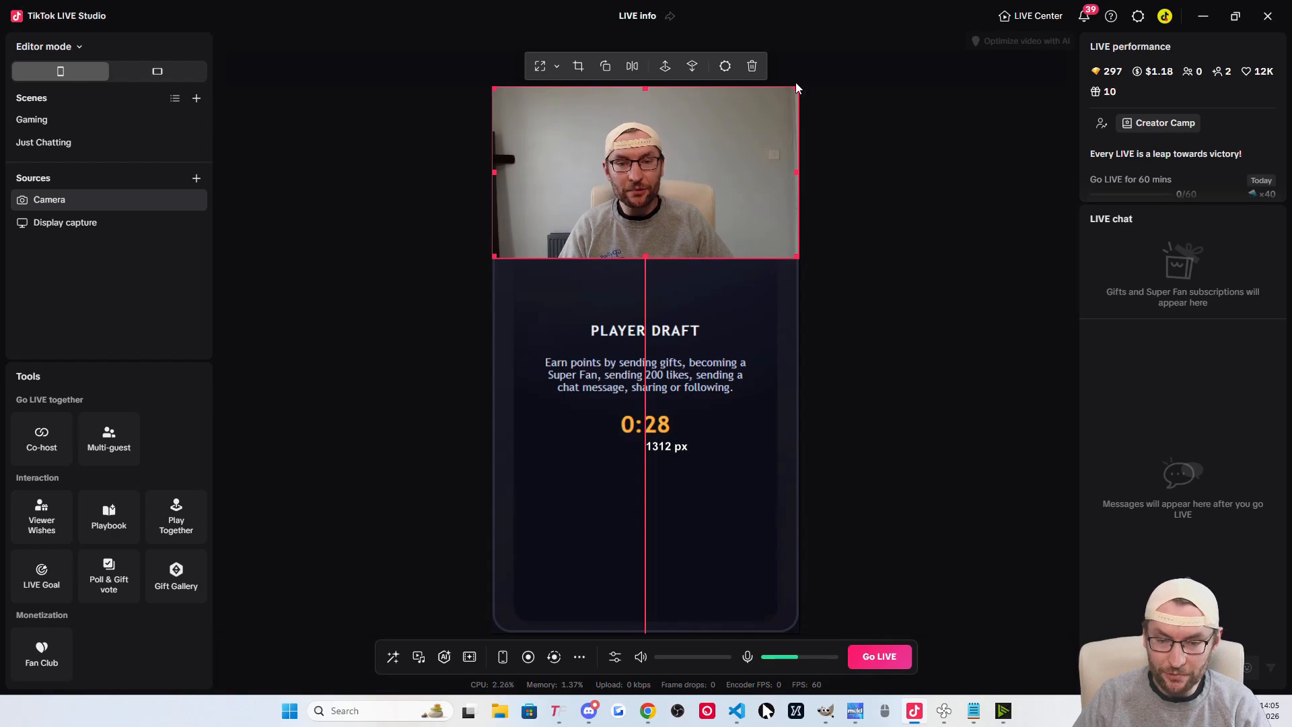
Shrink the camera source and place it in the canvas's lower-right corner, about 67 px from the side and 45 px from the bottom
drag(798, 88, 646, 176)
drag(577, 225, 744, 597)
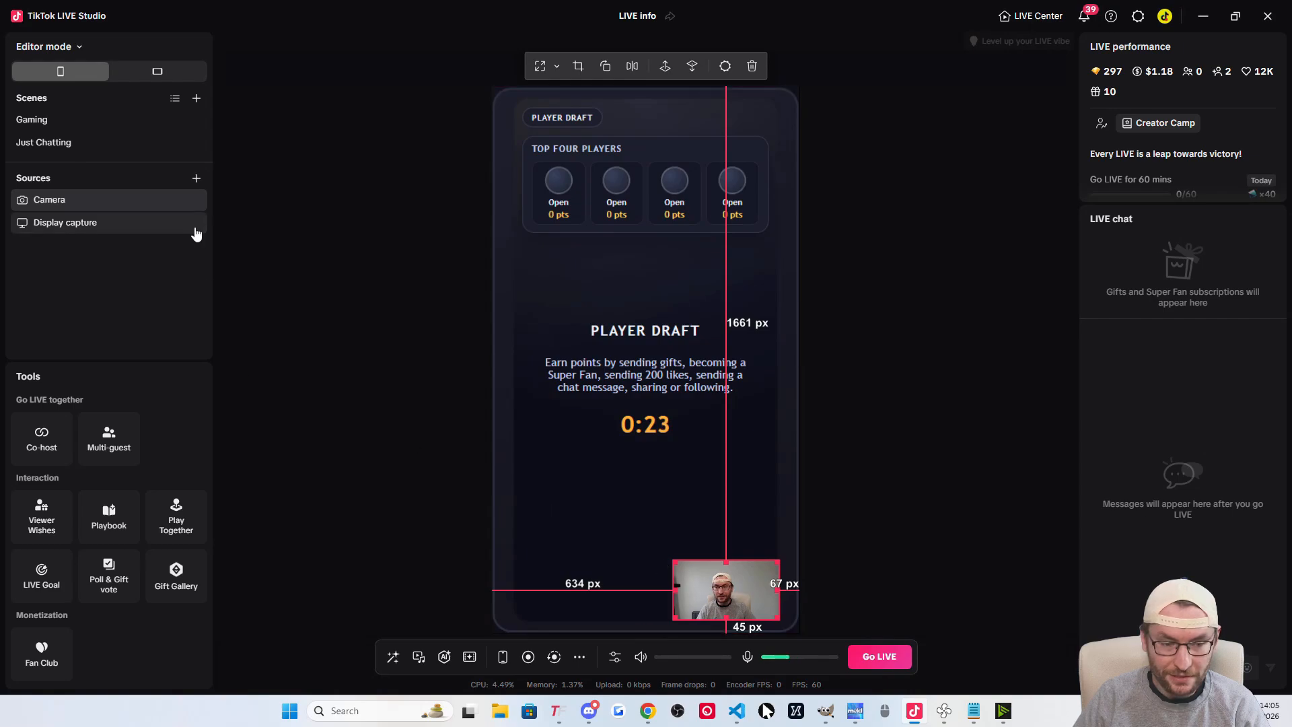
click(895, 416)
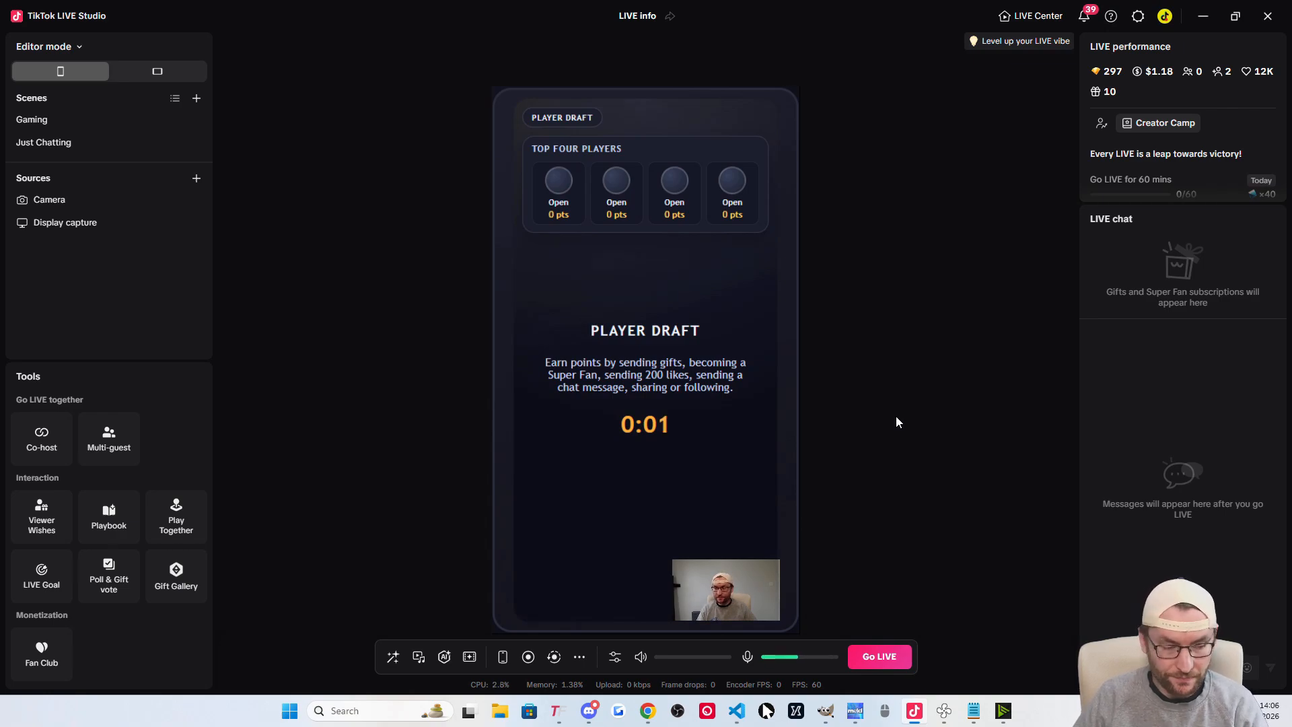
Add a display capture of Display1 1920 * 1080 in TikTok LIVE Studio and place it about 296 px below the canvas's upper edge
key(alt+Tab)
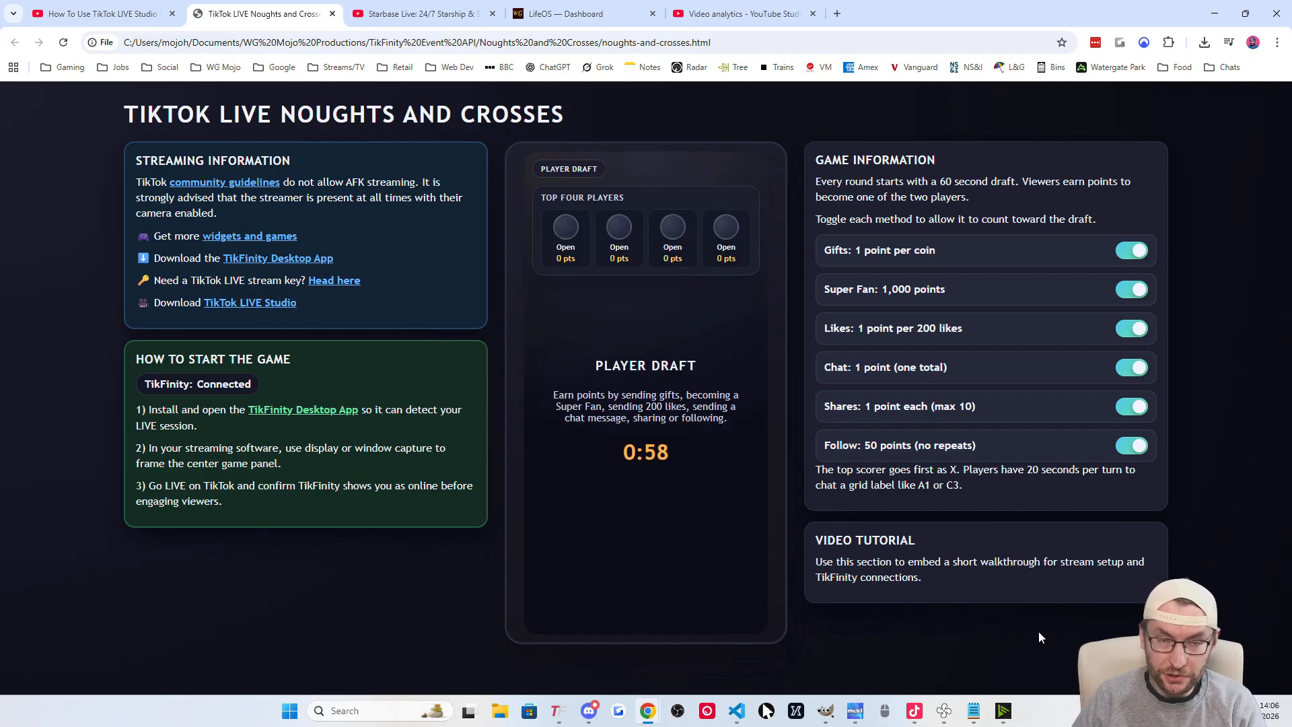
click(913, 710)
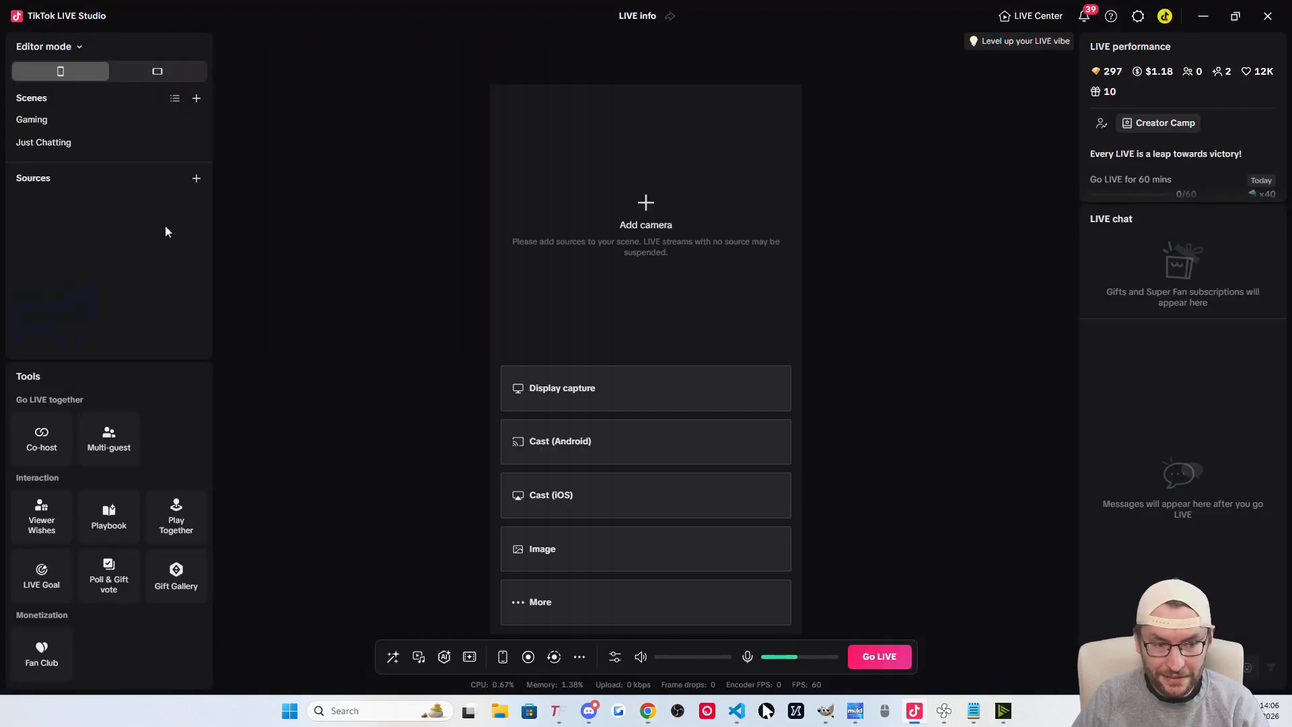
click(196, 180)
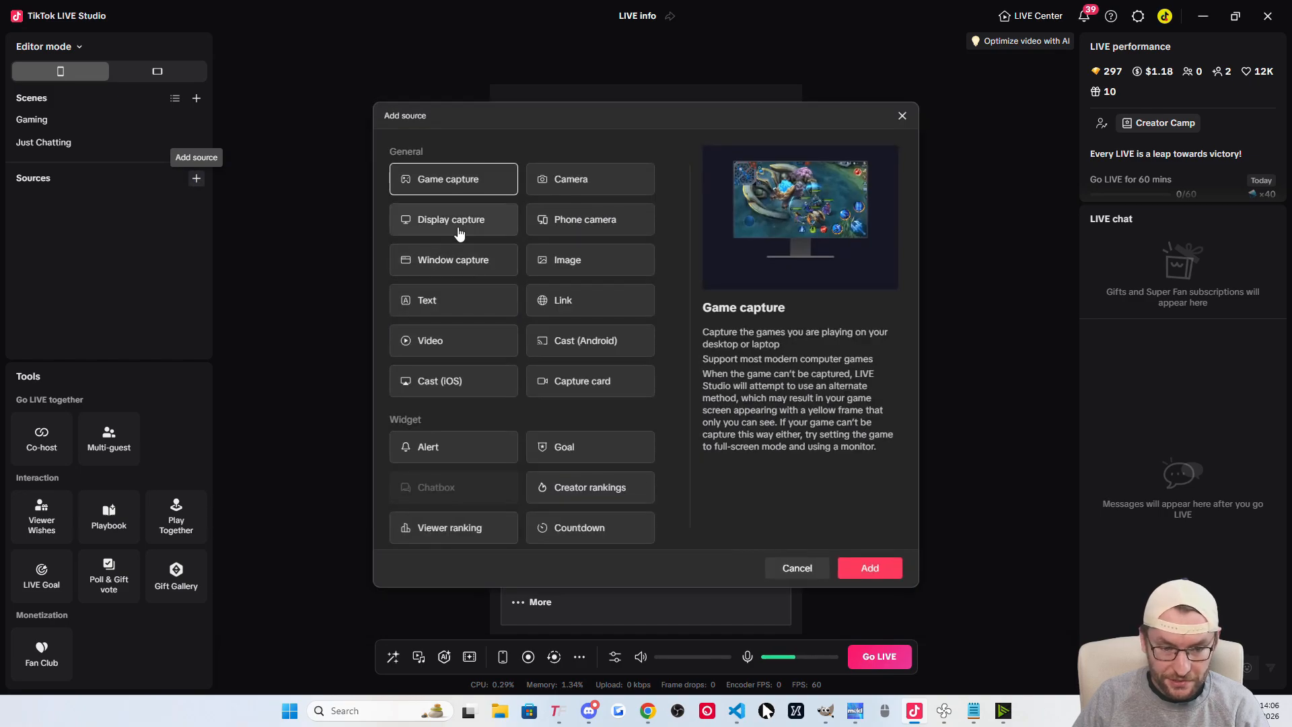
click(465, 222)
click(870, 568)
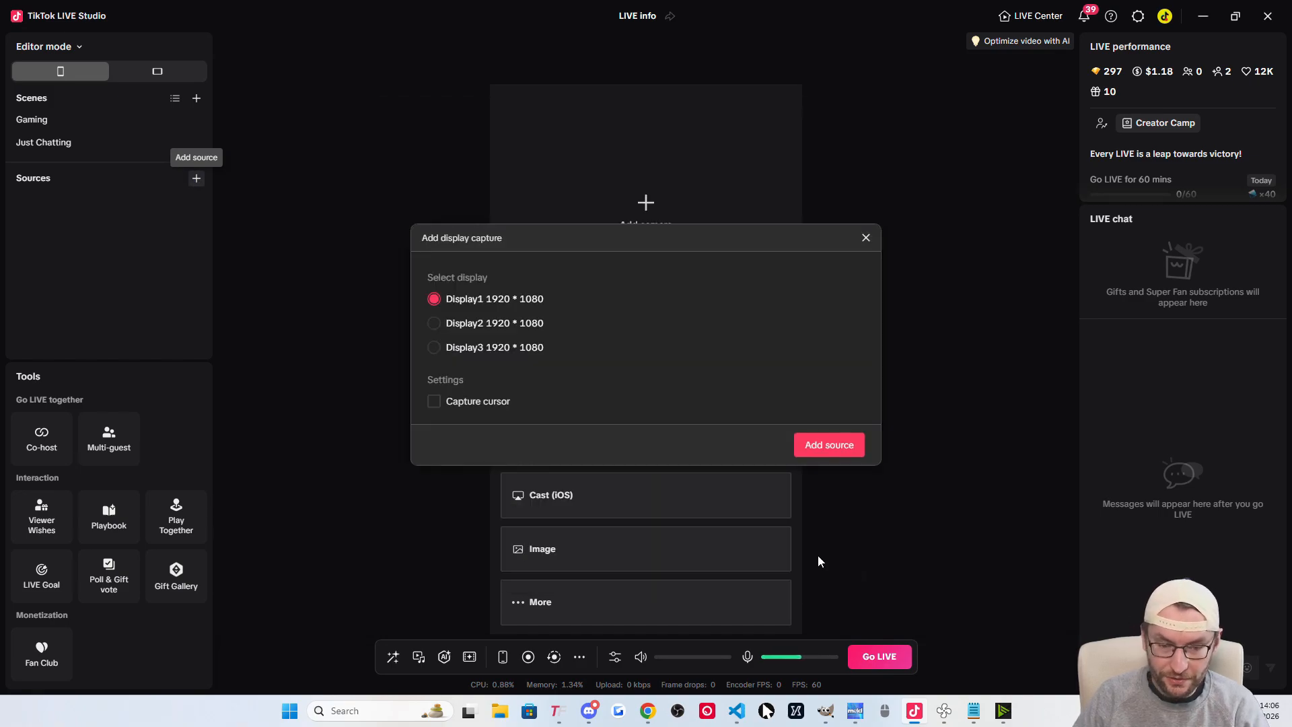
click(841, 449)
drag(764, 421, 670, 240)
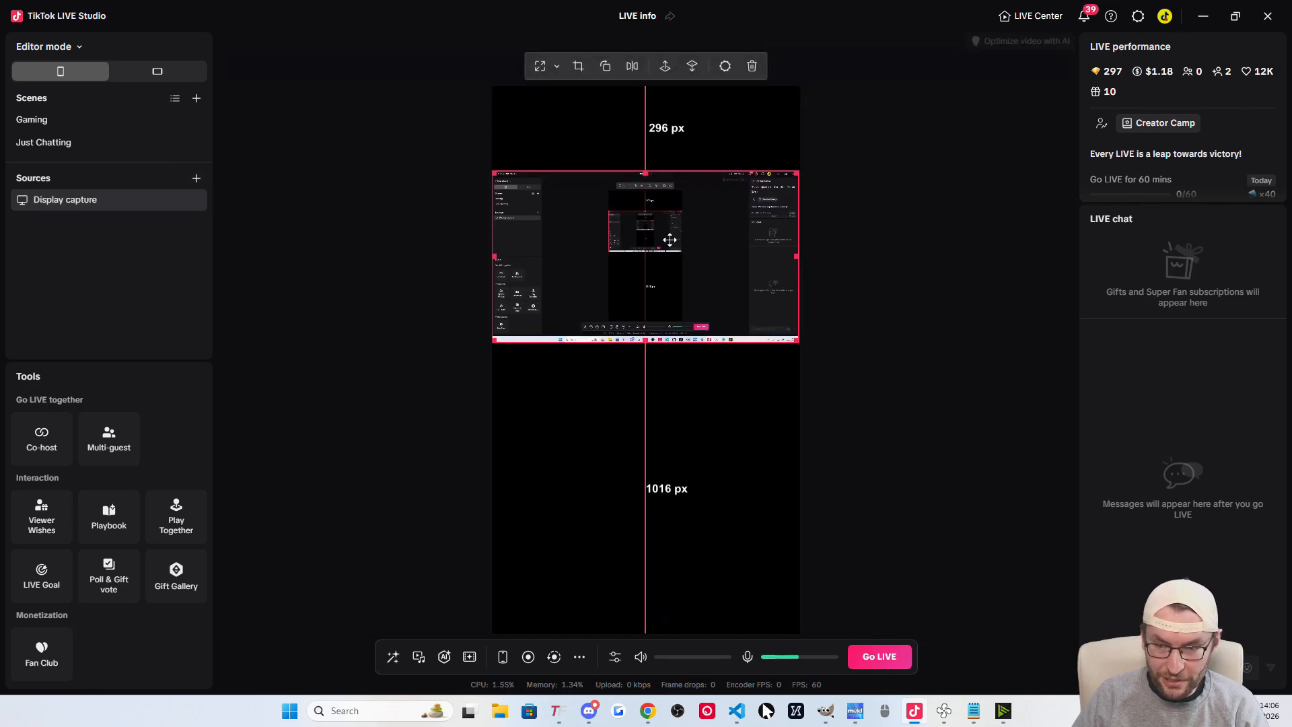
Restore the LIVE Studio window, narrow it and place it beside the browser's game panel, leaving the panel uncovered, and select the display capture
click(1235, 15)
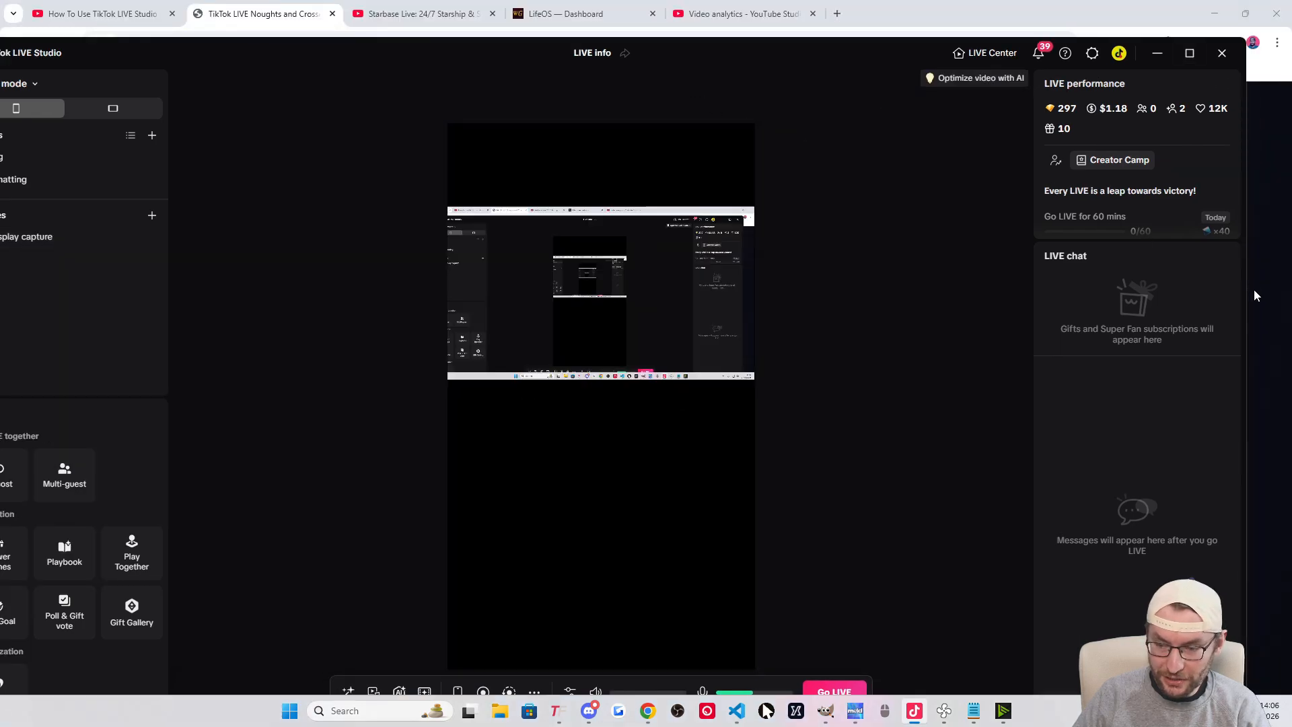
drag(1244, 285, 755, 285)
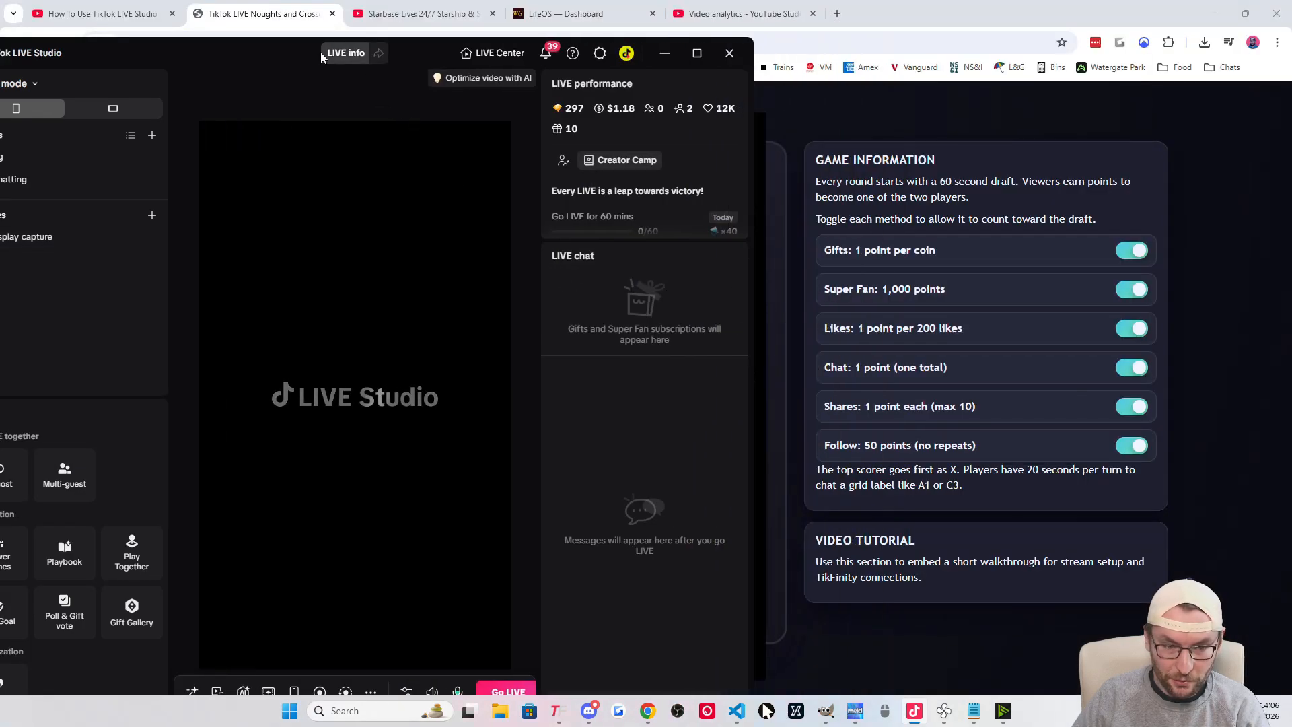
drag(321, 51, 1090, 16)
click(1175, 284)
click(1183, 252)
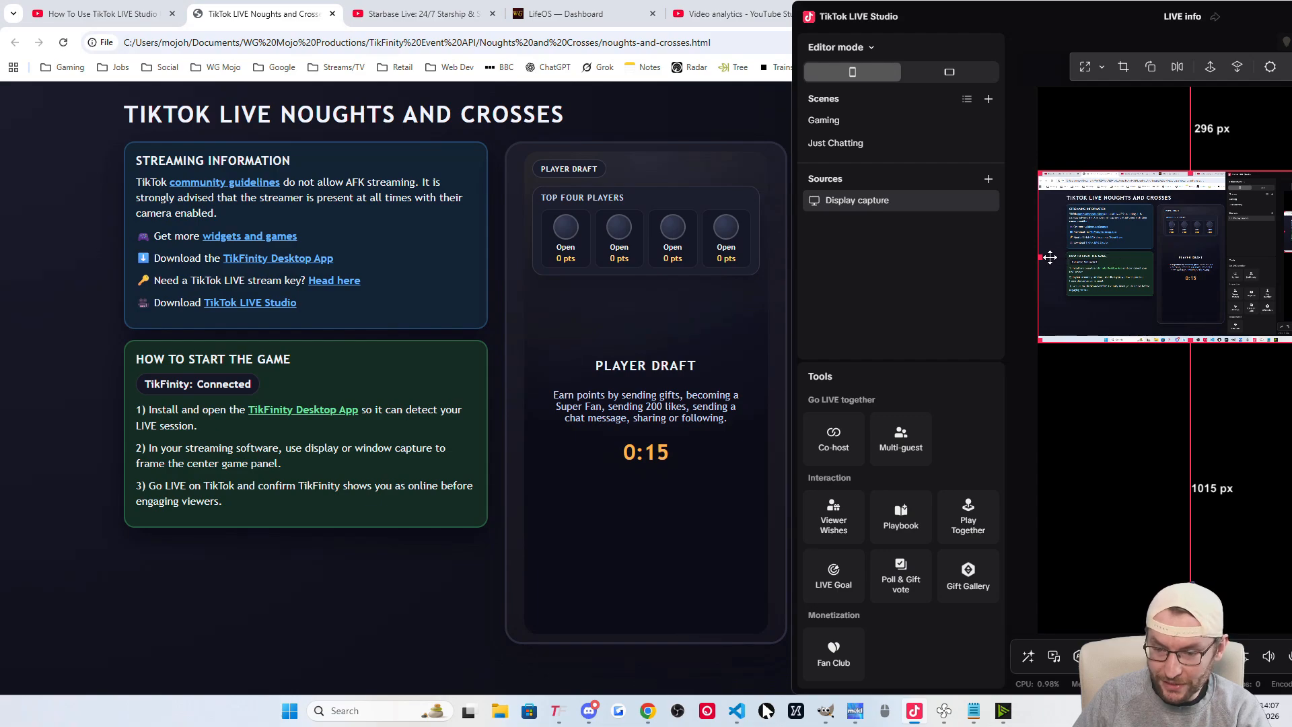
Crop the display capture roughly to the game panel and enlarge it, about 35 px from the canvas's side and 100 px from its upper edge
drag(1039, 257, 1109, 254)
drag(1209, 264, 1168, 266)
drag(1158, 189, 1159, 223)
drag(1163, 359, 1171, 485)
drag(1163, 416, 1170, 415)
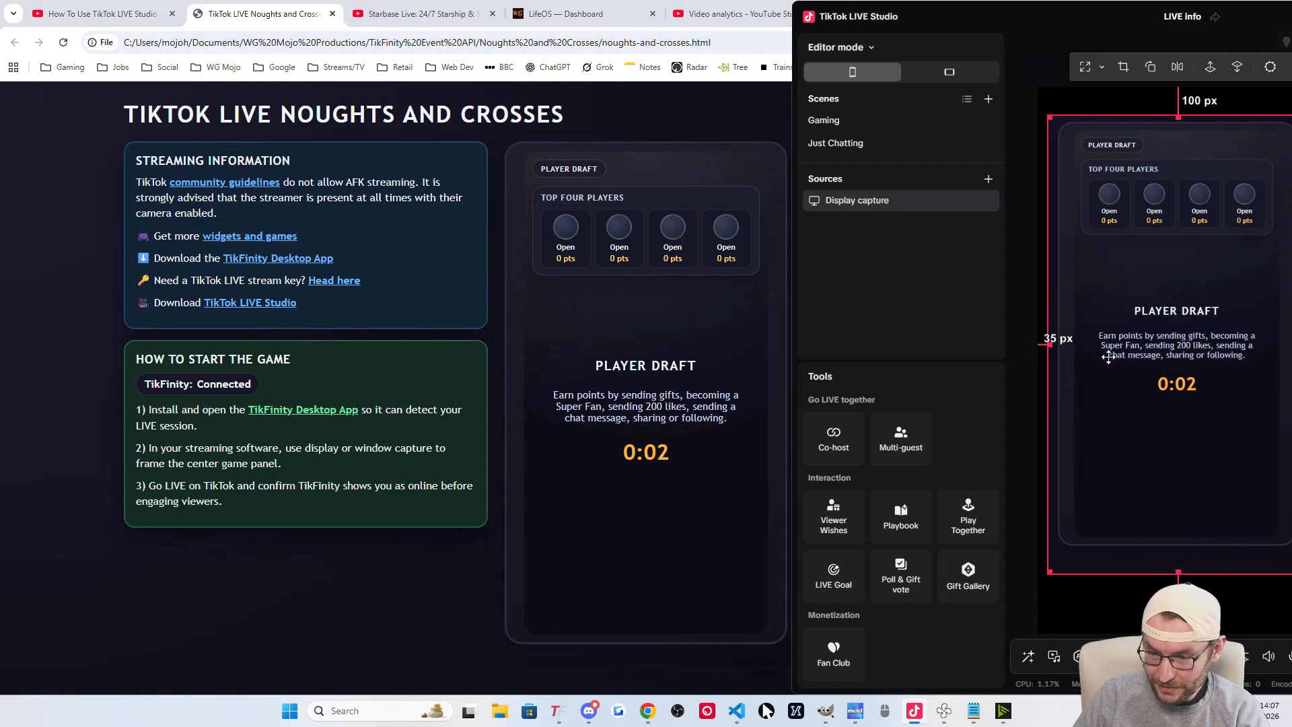
Trim the remaining margins on all four sides of the enlarged display capture to the game panel's border
drag(1049, 346, 1058, 344)
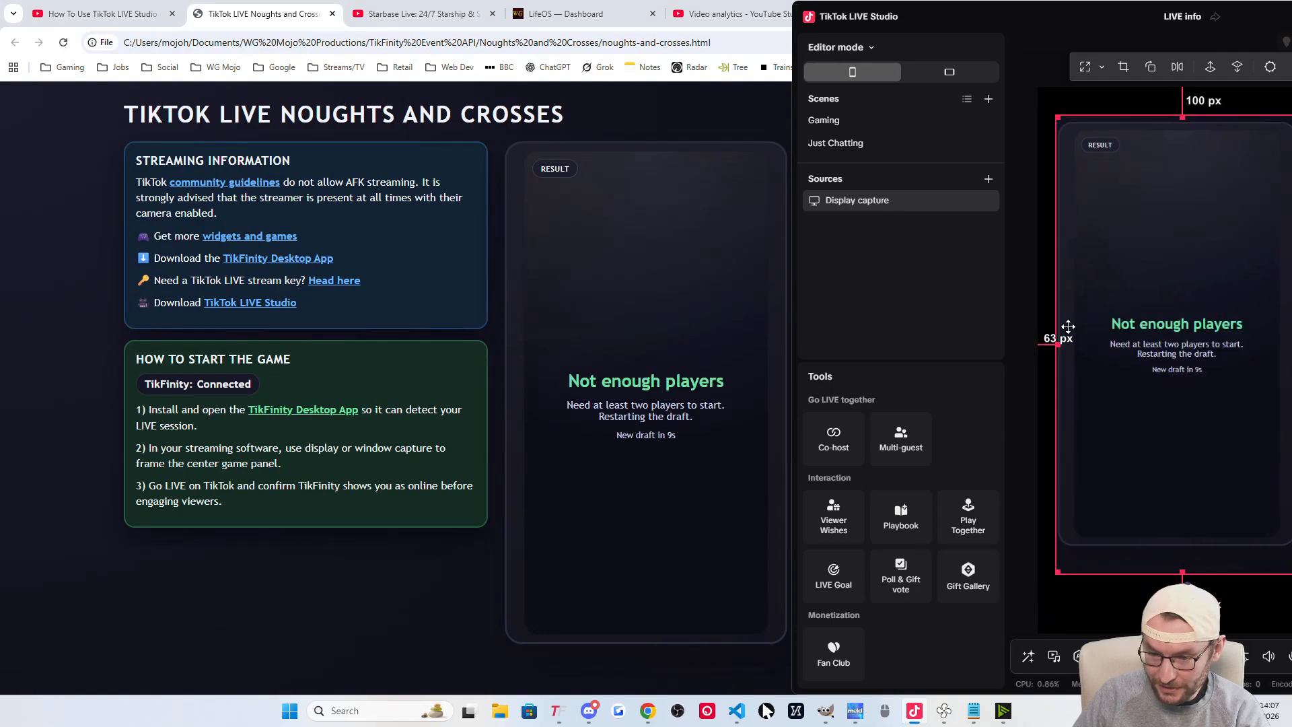
drag(1181, 118, 1181, 124)
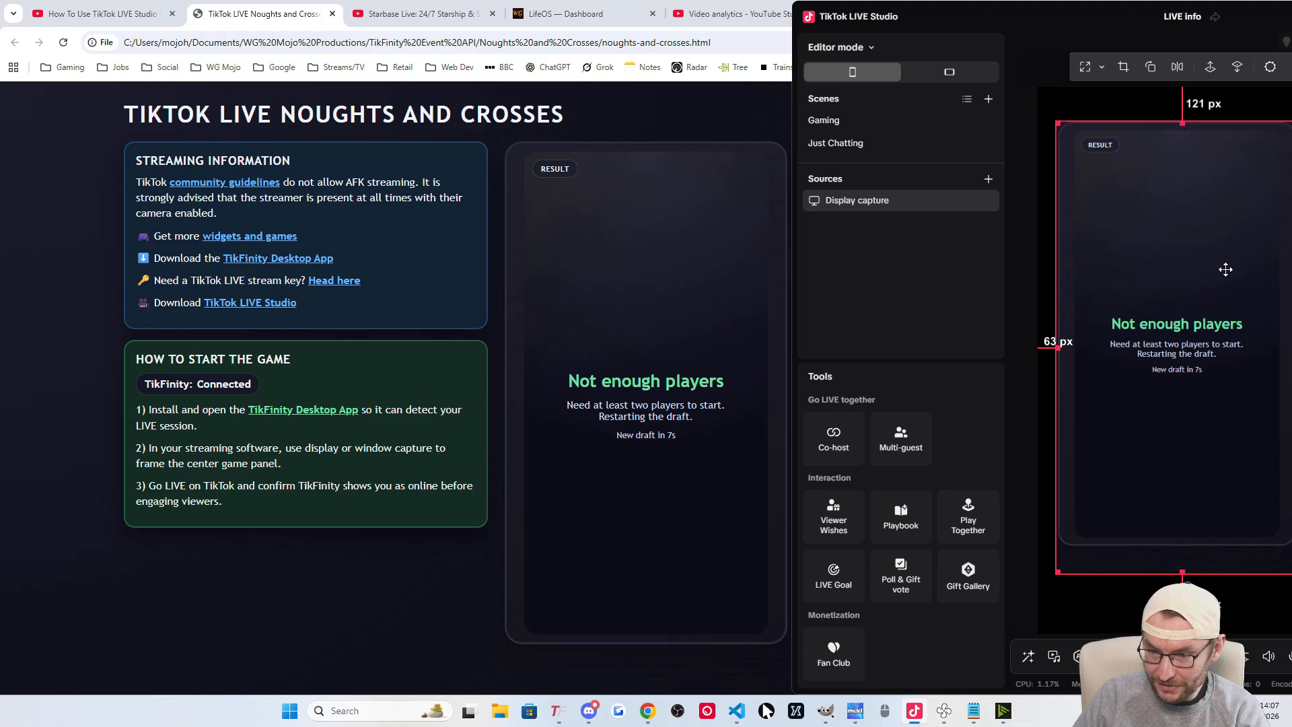
drag(1227, 271, 1166, 271)
drag(1242, 345, 1232, 345)
drag(1115, 572, 1116, 546)
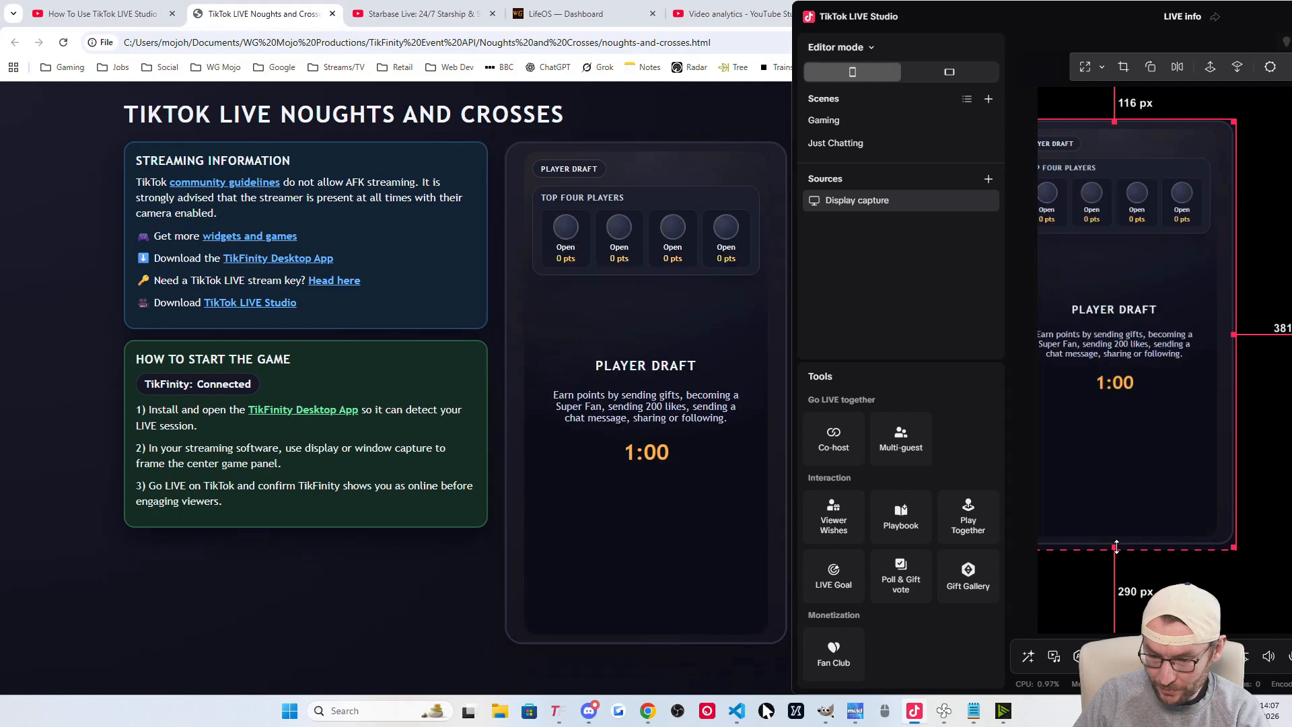
Align the cropped game capture with the canvas's upper-left corner and scale it up to fill the portrait canvas
drag(1107, 379, 1152, 346)
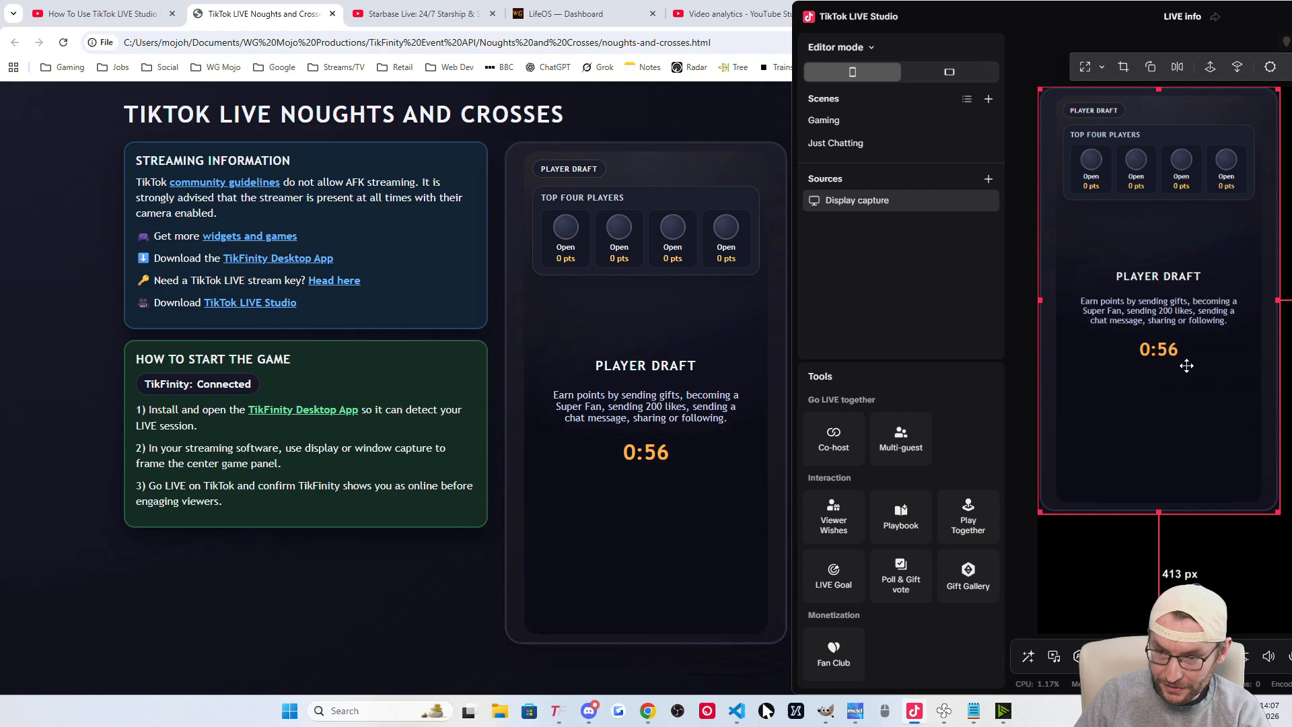
drag(1101, 16, 1089, 14)
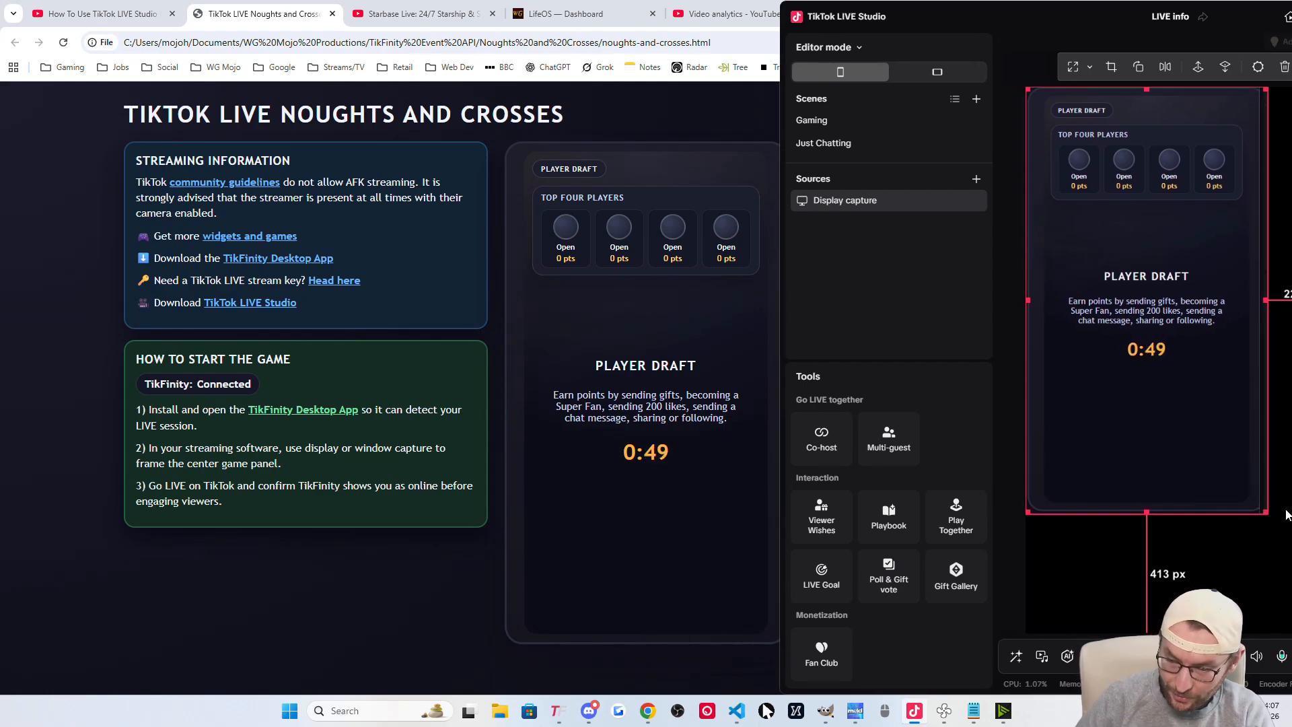
drag(1265, 511, 1282, 610)
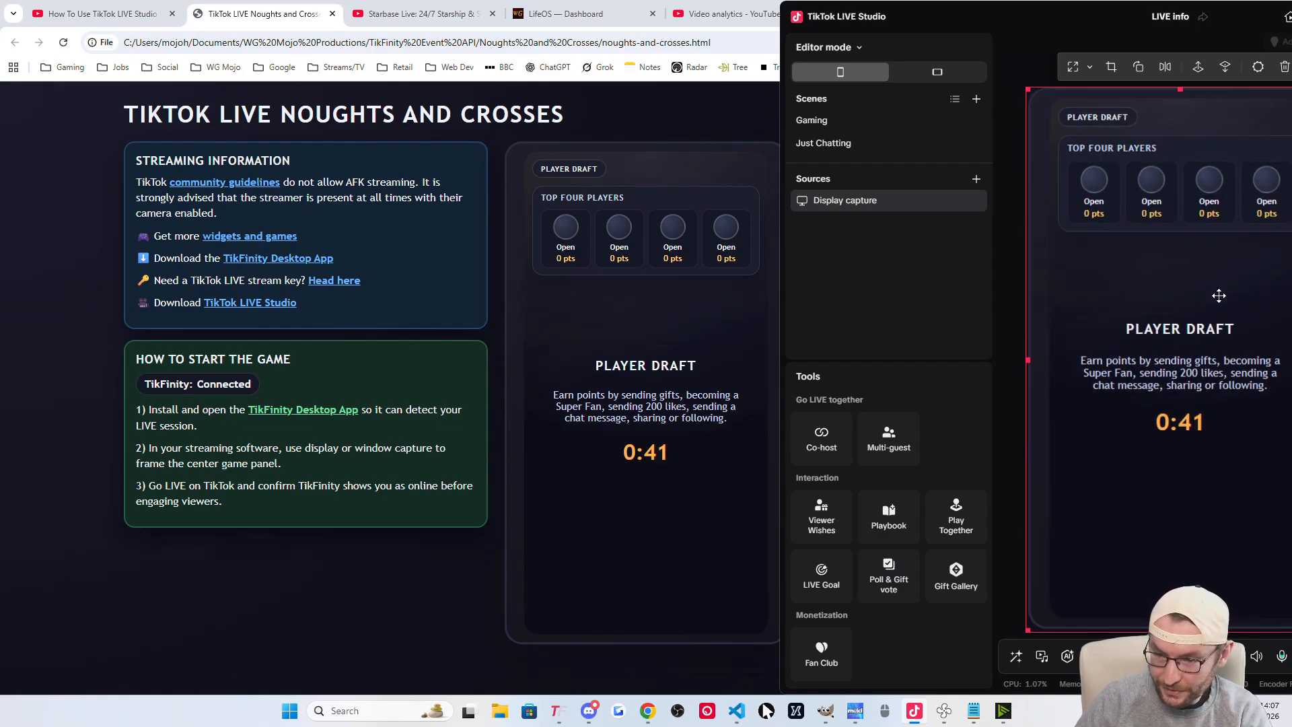
drag(1219, 296, 1217, 295)
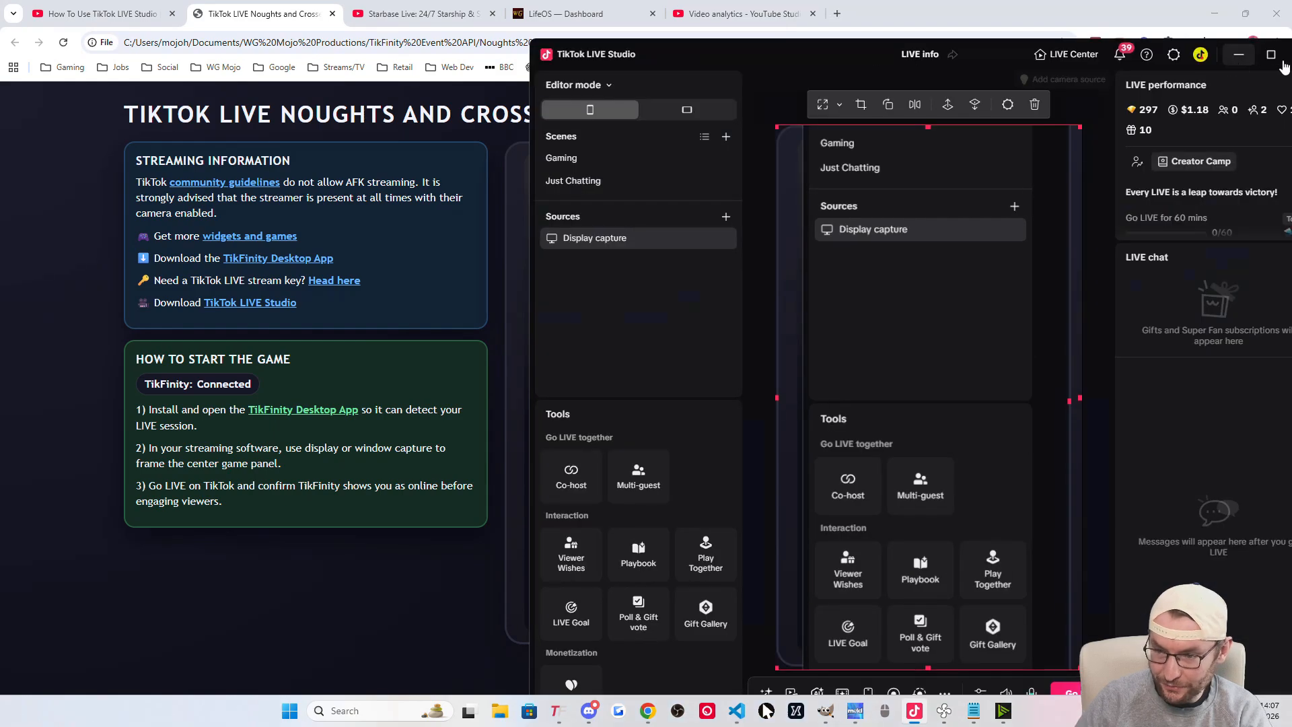
Maximize the LIVE Studio window over the captured game page, and restore it beside the game panel
click(1272, 60)
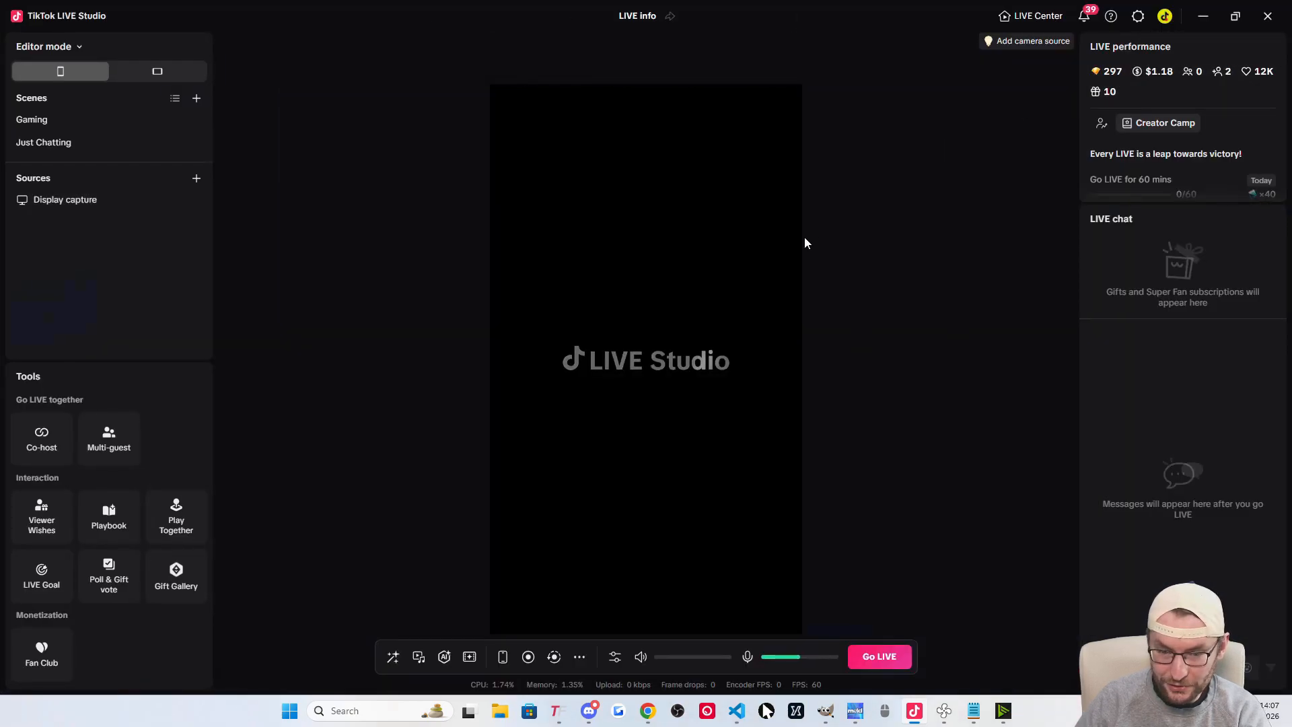
click(625, 343)
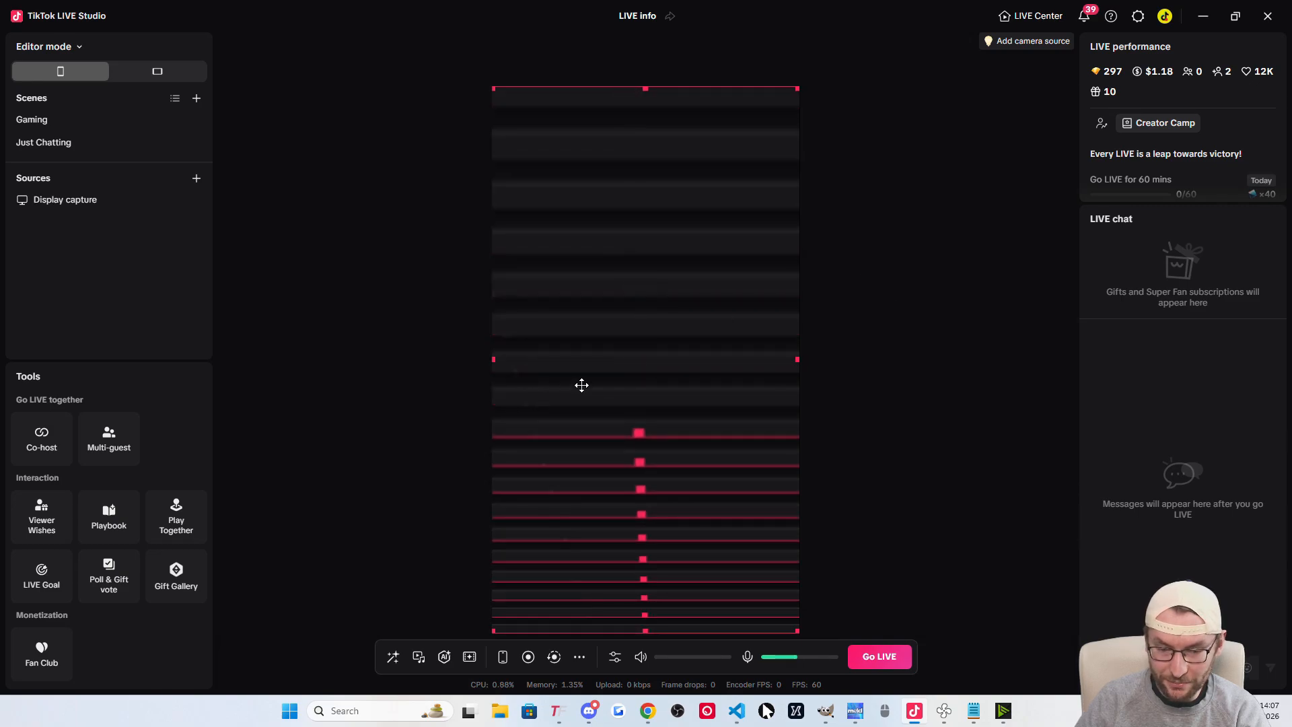
click(1235, 16)
drag(1075, 56, 1128, 52)
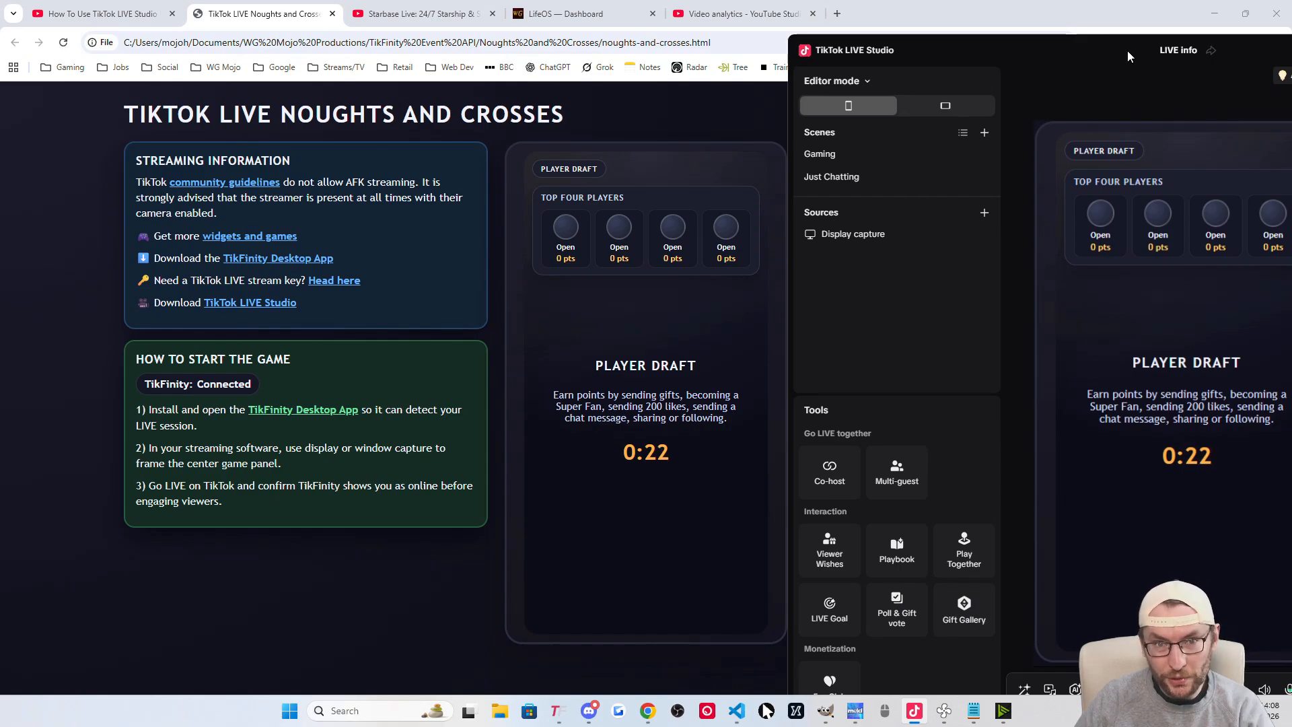
Add a Camera source using the Logitech StreamCam, and resize and reposition it over the game capture
click(985, 215)
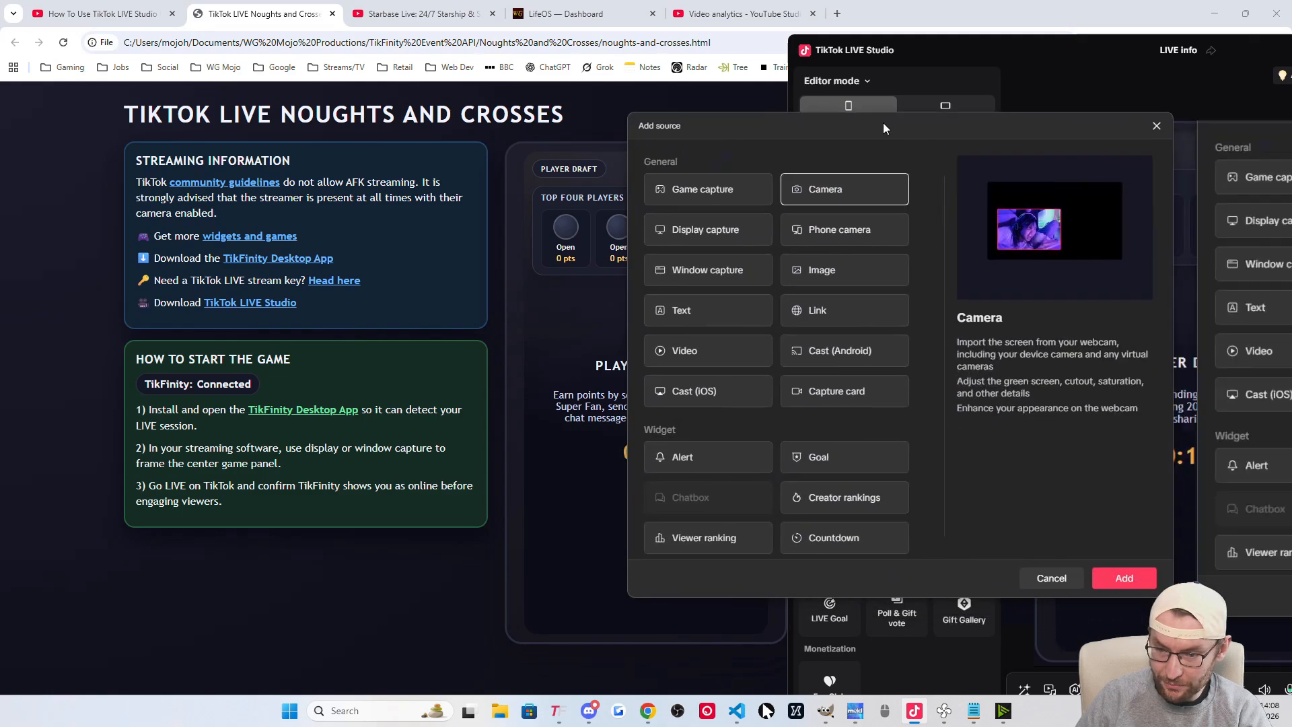
click(1103, 573)
click(757, 382)
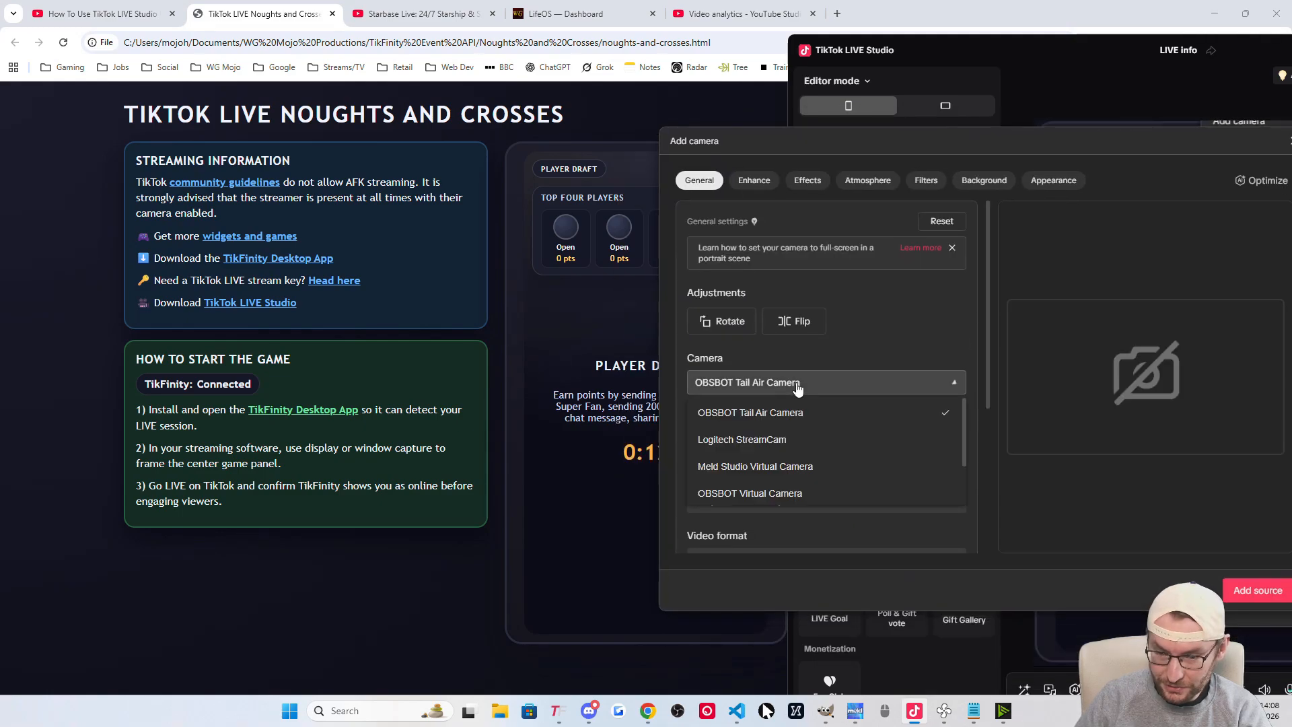
click(778, 446)
click(1257, 590)
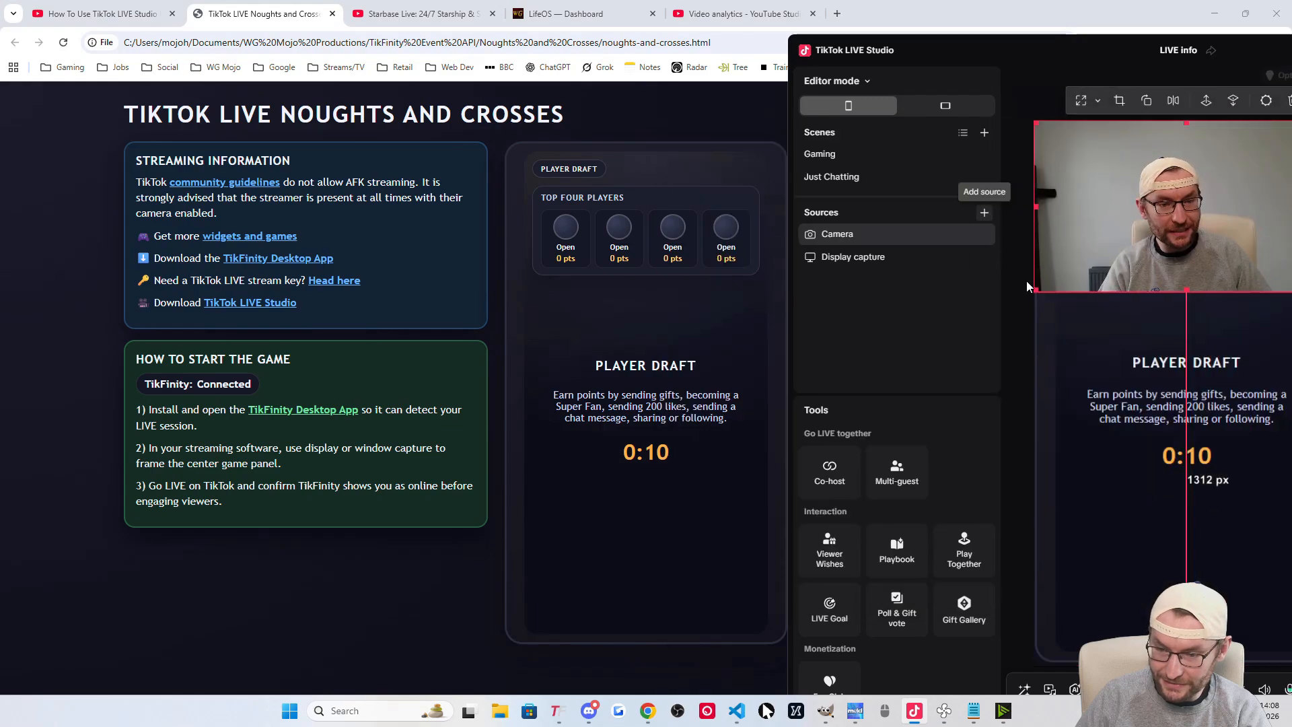
drag(1034, 290, 1081, 636)
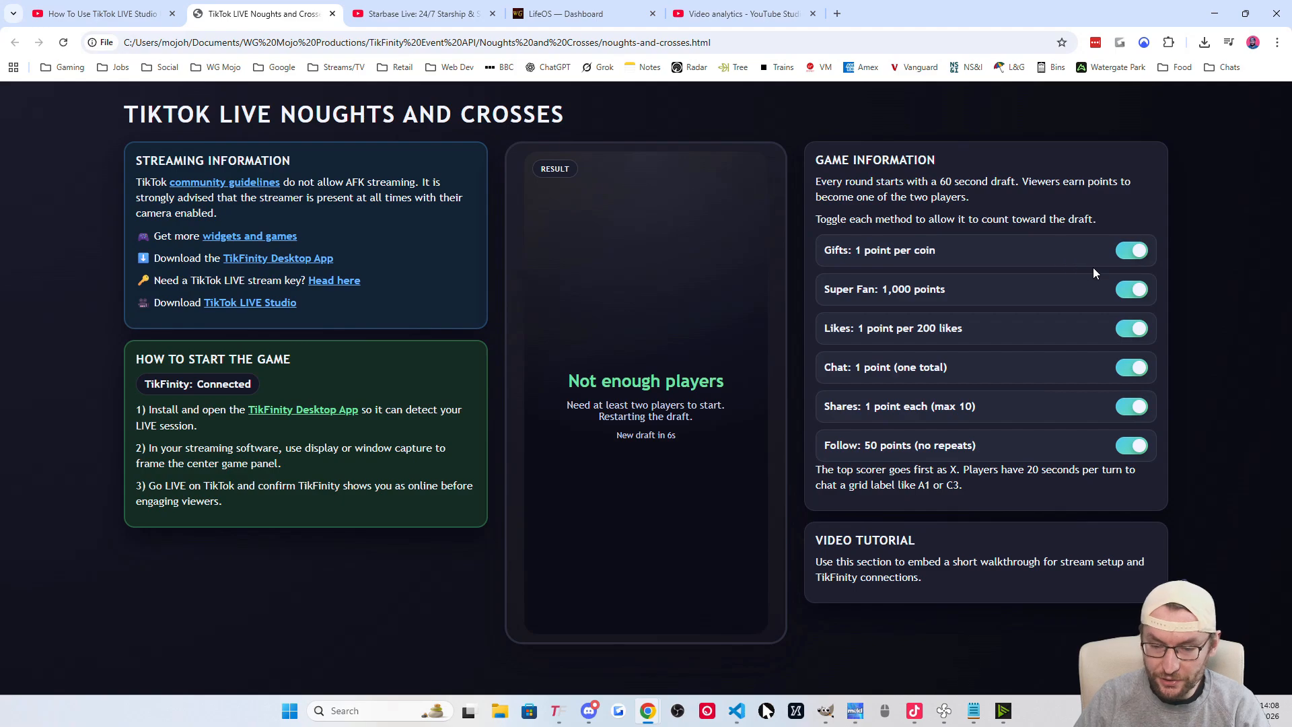
Turn off Super Fan, Likes, Chat, Shares and Follow as draft point methods on the game page in the browser, leaving only Gifts
click(1129, 293)
click(1131, 330)
click(1131, 369)
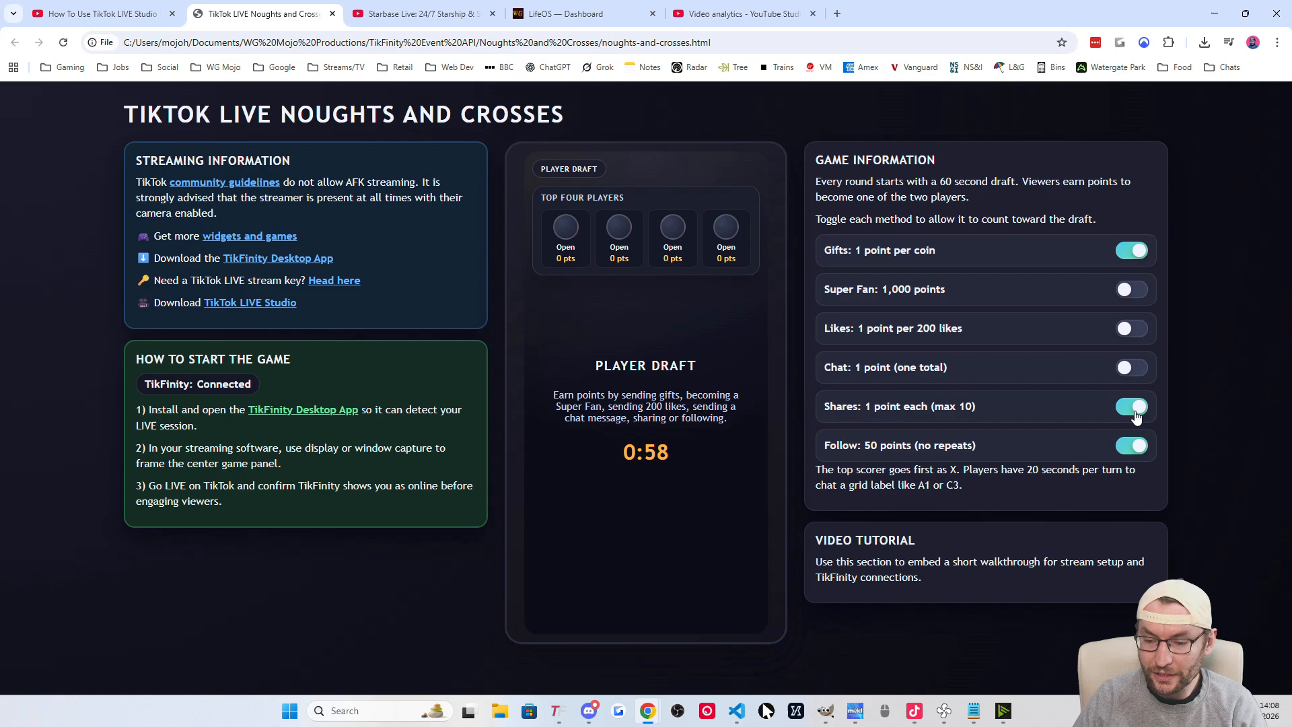
click(1131, 408)
click(1133, 448)
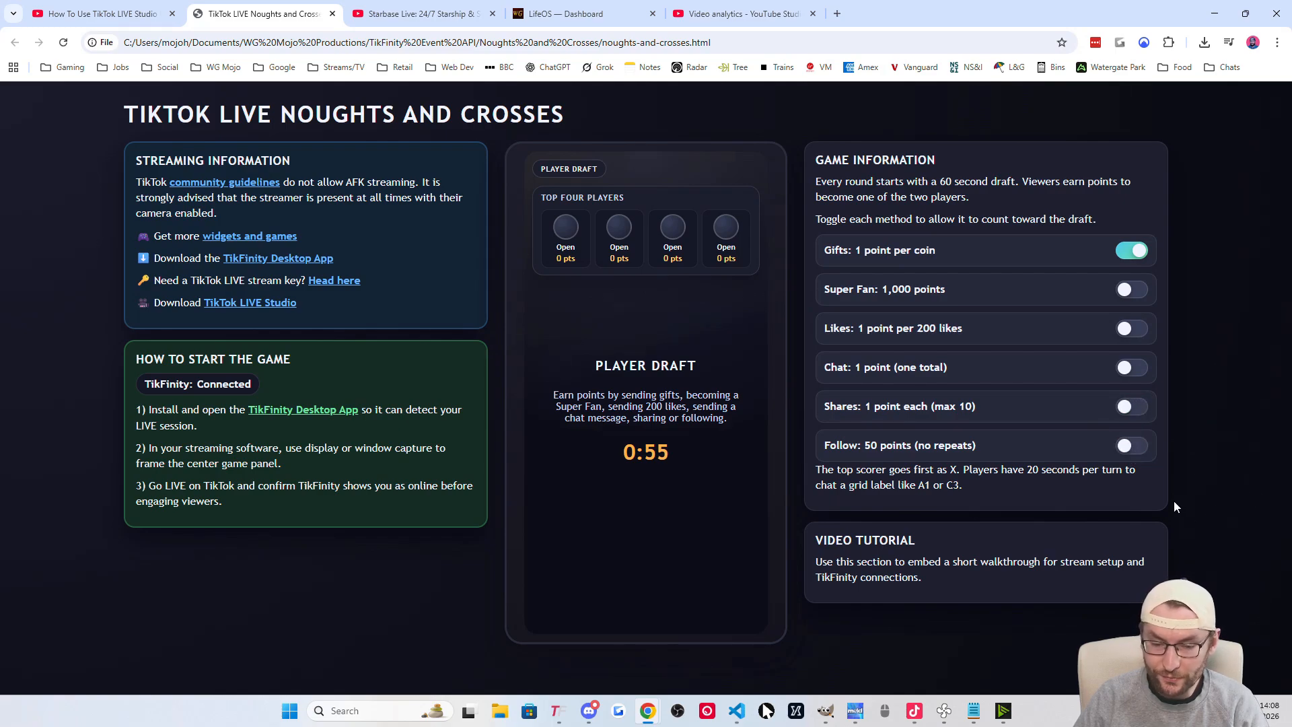